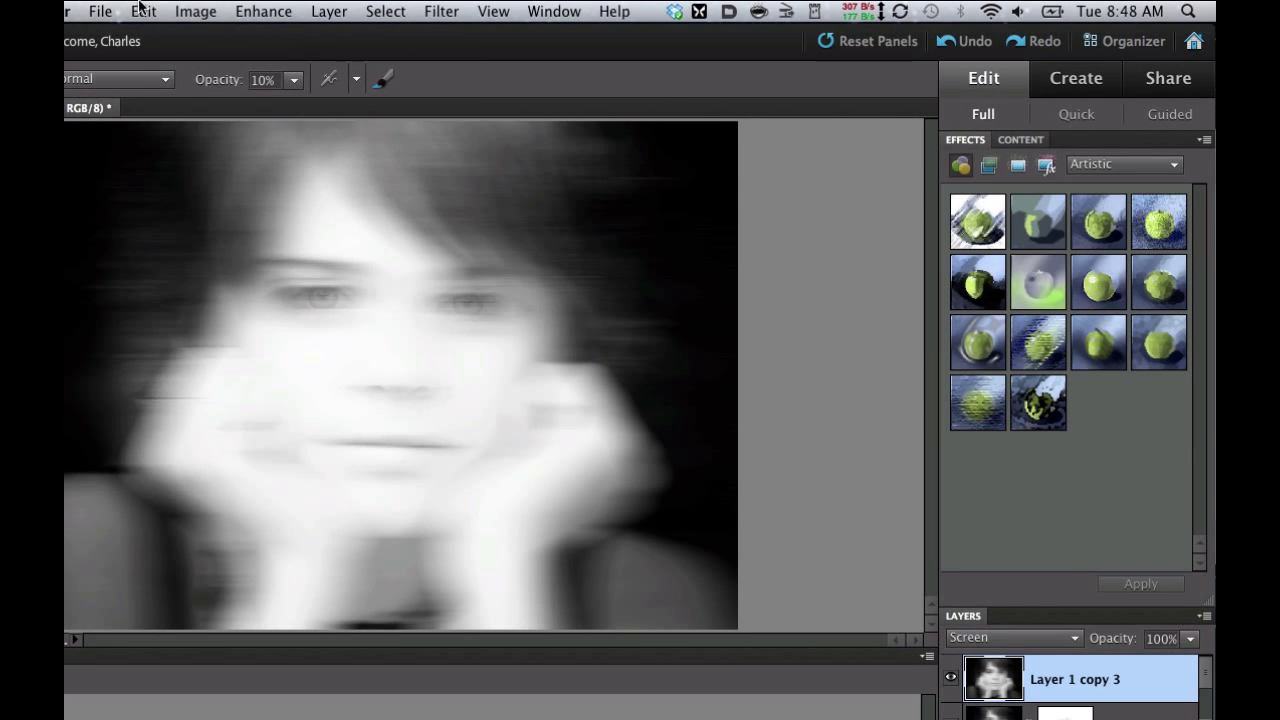
Revert the portrait to its original colour version and duplicate Background into Layer 1.
{"action": "left_click", "coordinate": [220, 13]}
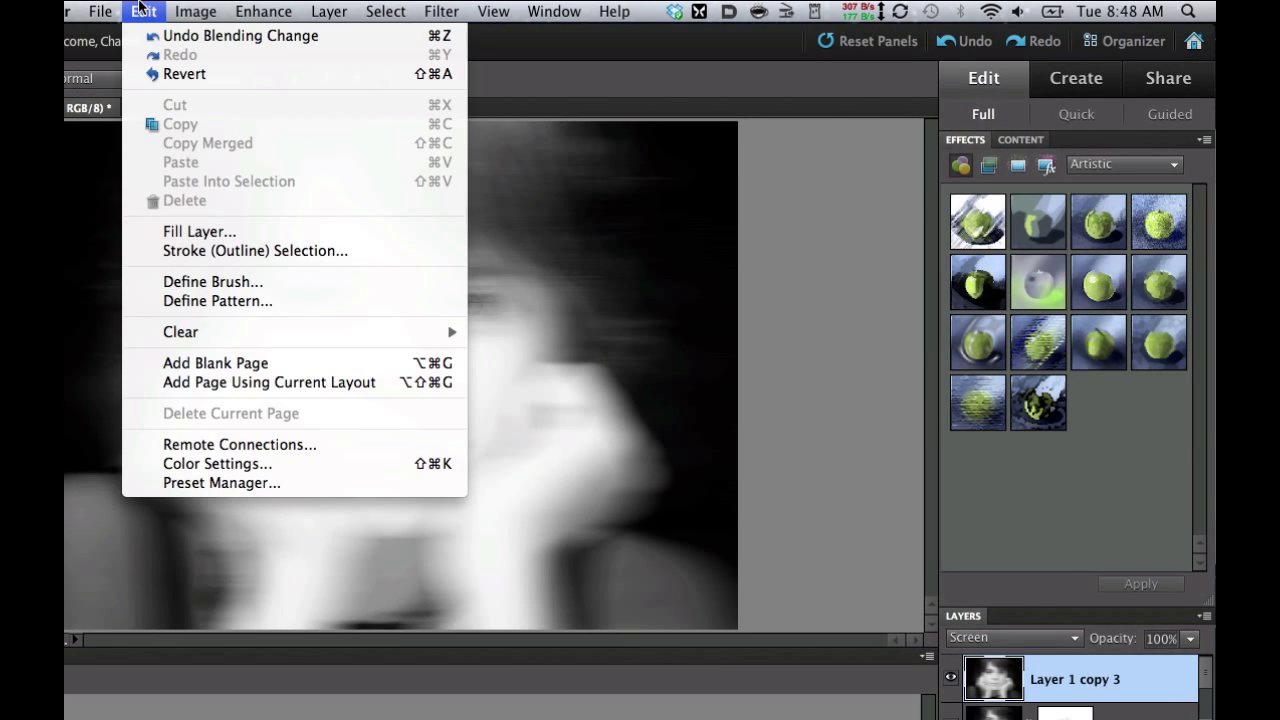
{"action": "left_click", "coordinate": [184, 74]}
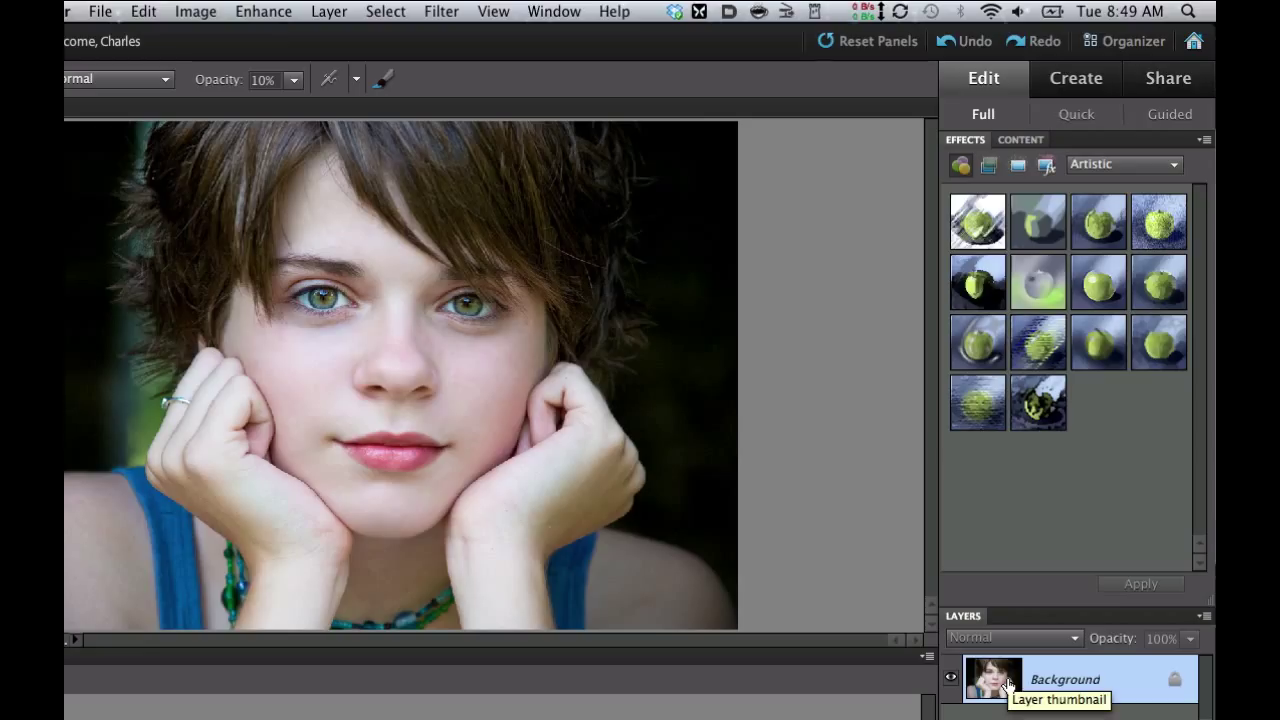
{"action": "key", "text": "super+j"}
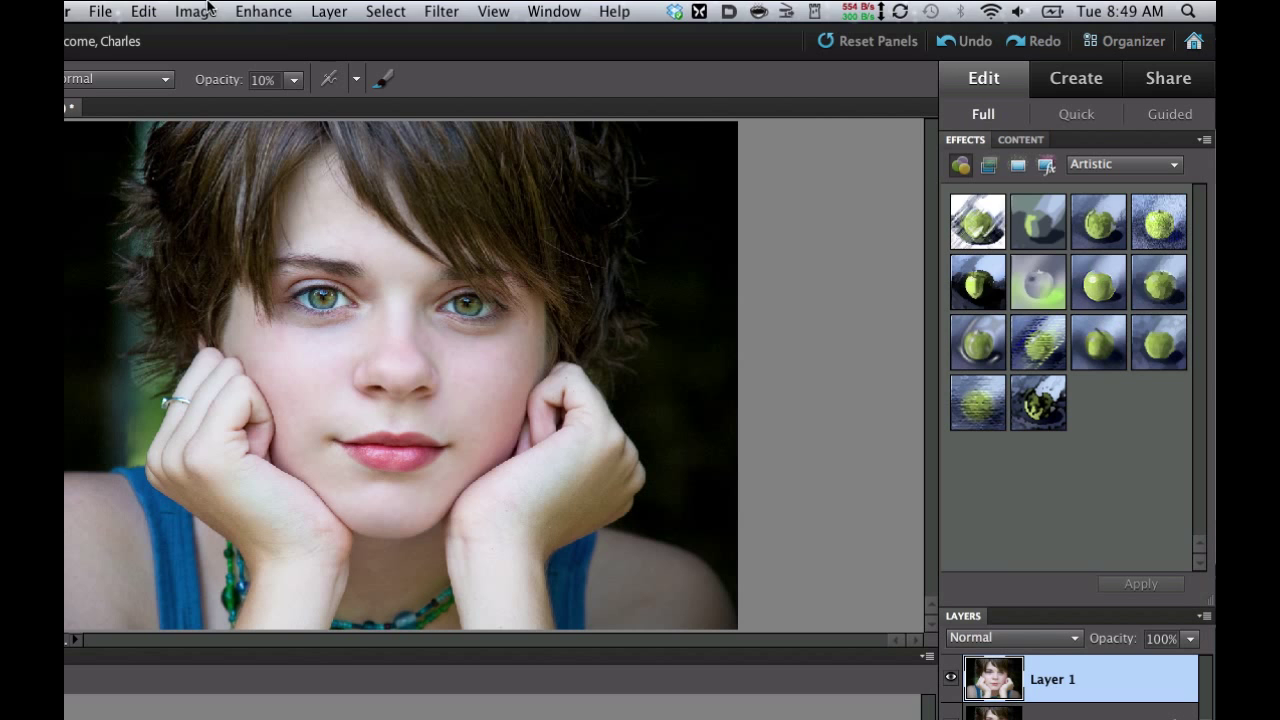
Convert Layer 1 to black and white using the Vivid Landscapes style.
{"action": "left_click", "coordinate": [279, 11]}
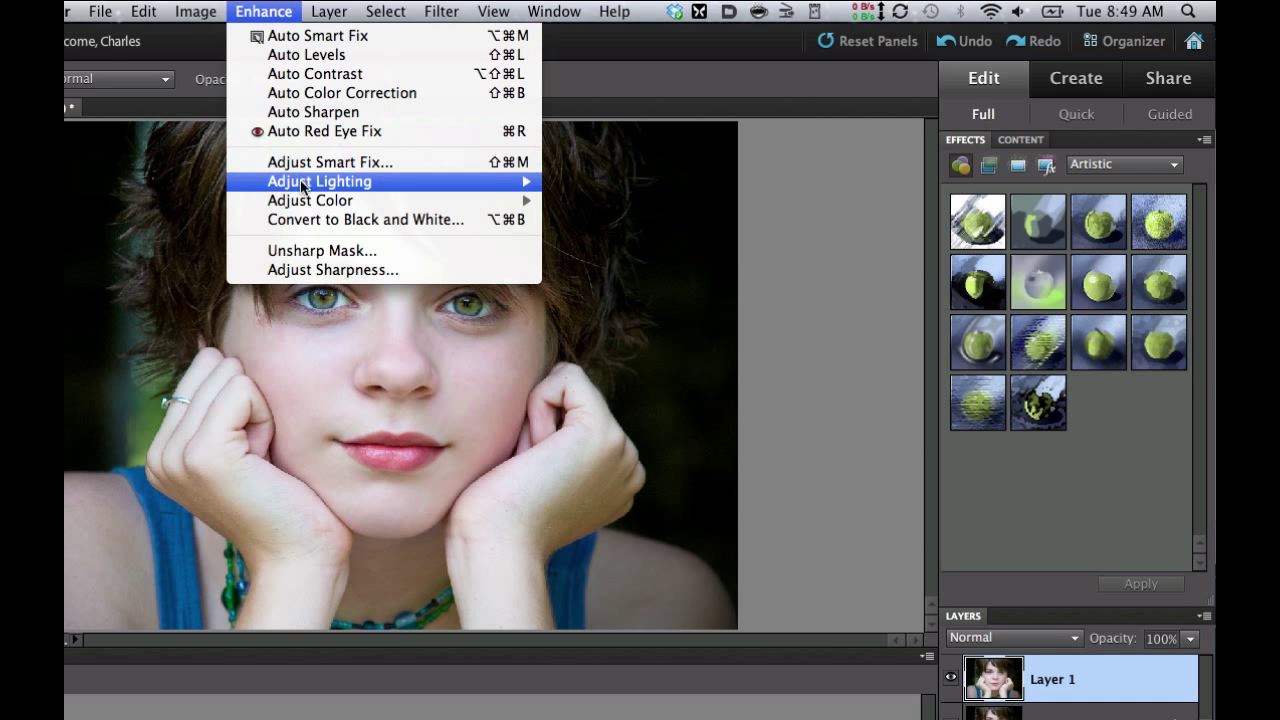
{"action": "left_click", "coordinate": [303, 219]}
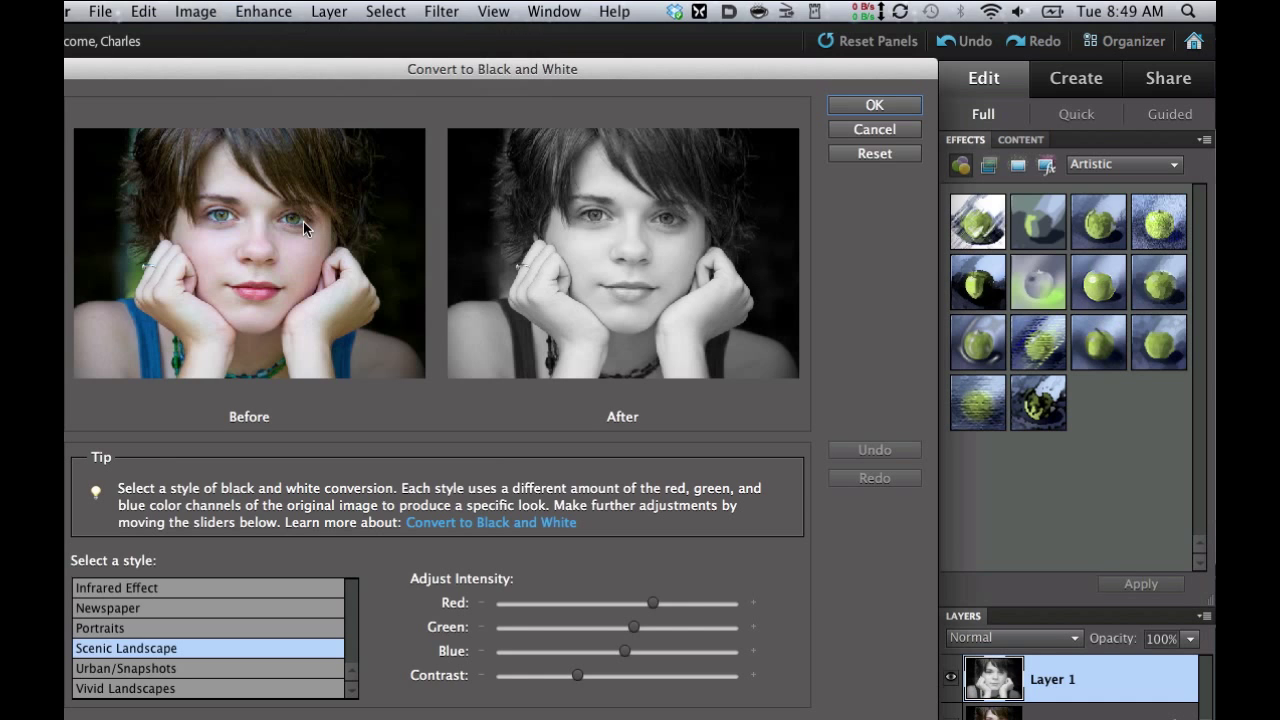
{"action": "mouse_move", "coordinate": [515, 323]}
{"action": "left_click", "coordinate": [116, 690]}
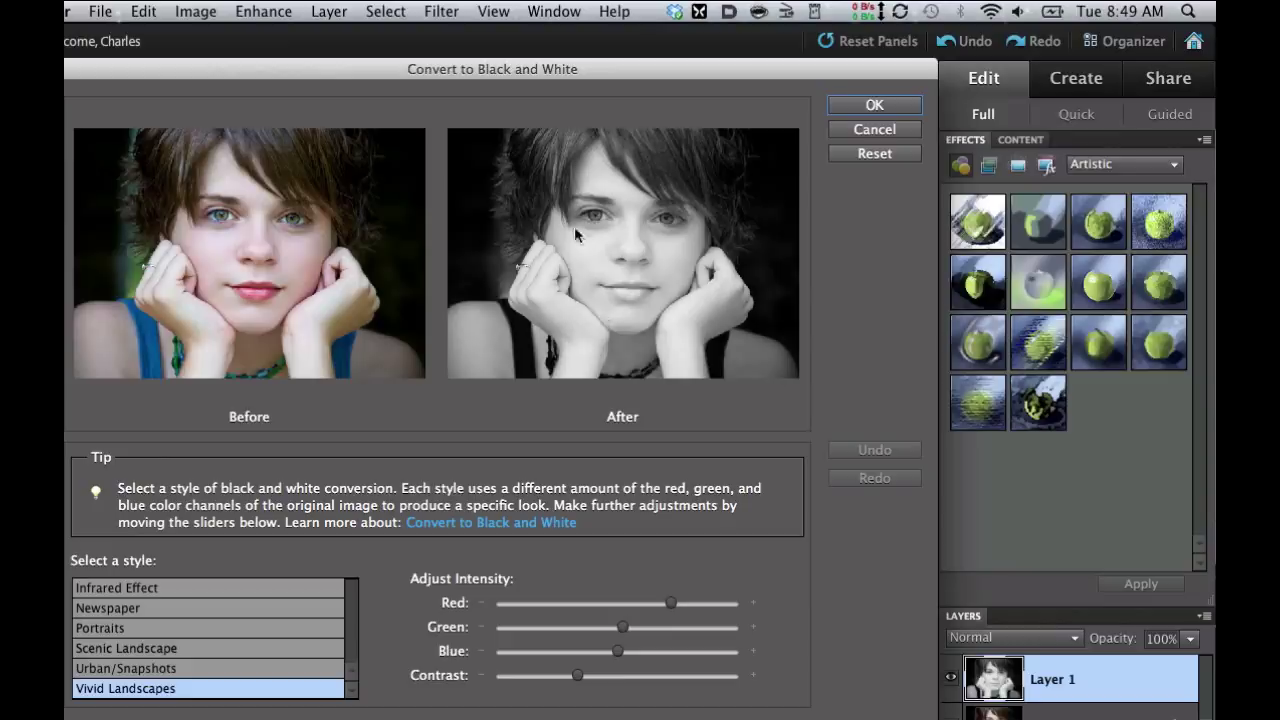
{"action": "left_click", "coordinate": [861, 104]}
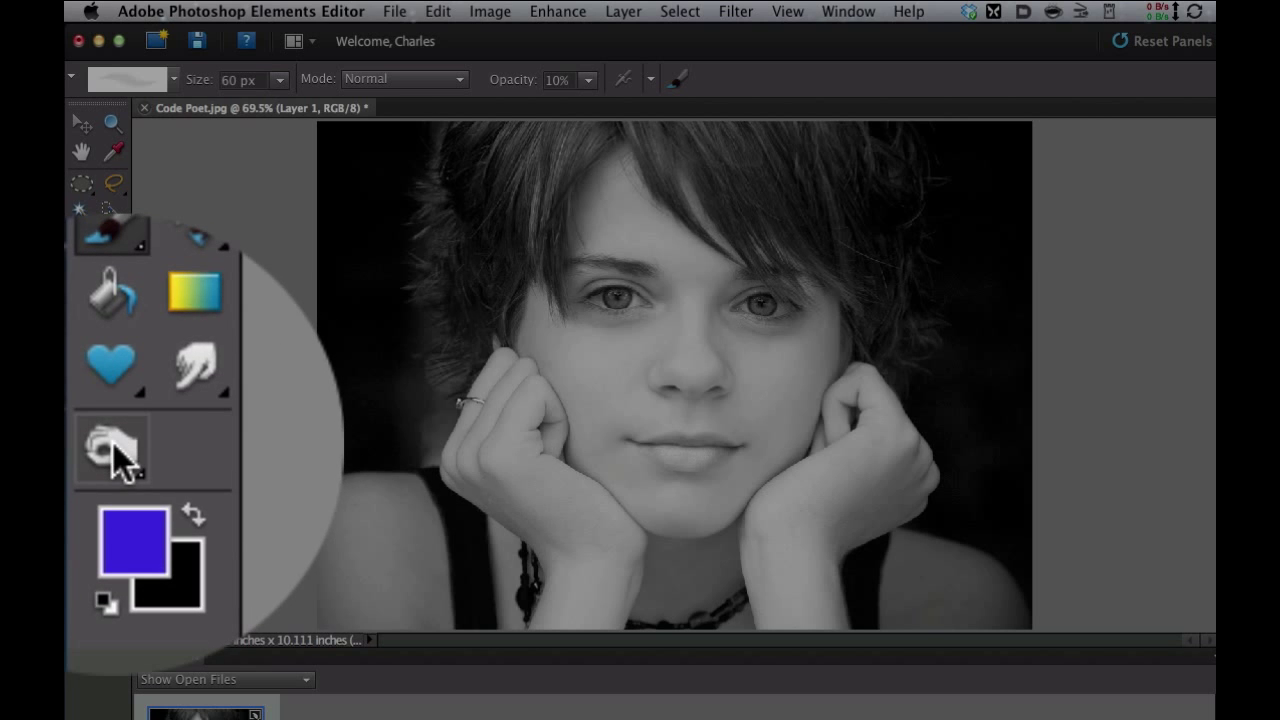
Select the Burn tool and enlarge its brush to 300 px.
{"action": "left_click", "coordinate": [113, 443]}
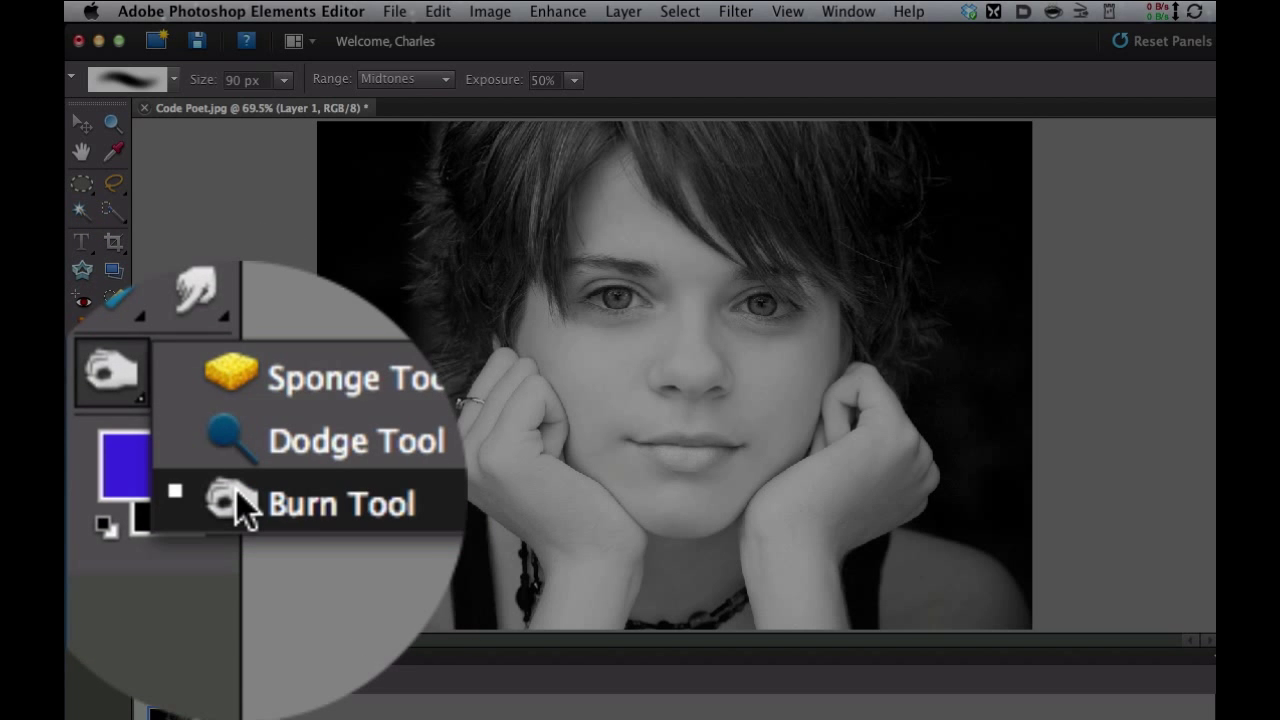
{"action": "left_click", "coordinate": [136, 500]}
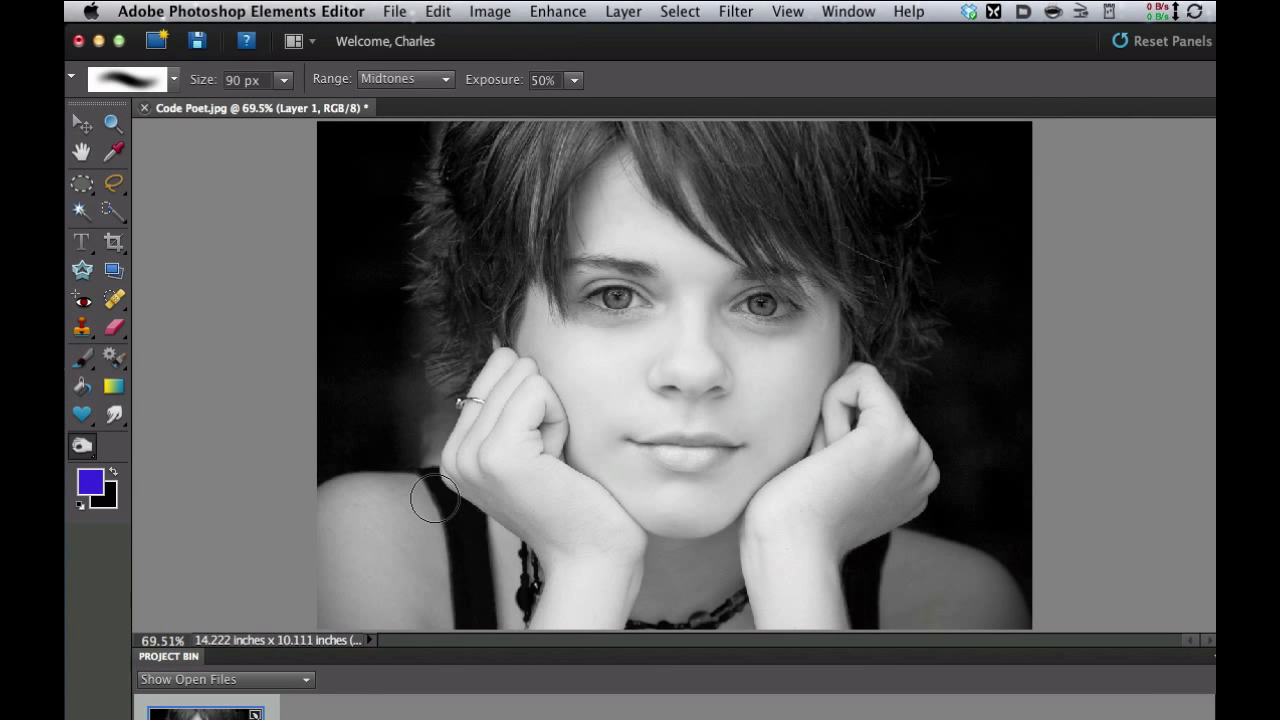
{"action": "key", "text": "bracketright"}
{"action": "key", "text": "bracketright"}
{"action": "key", "text": "bracketright"}
{"action": "key", "text": "bracketright"}
{"action": "key", "text": "bracketright"}
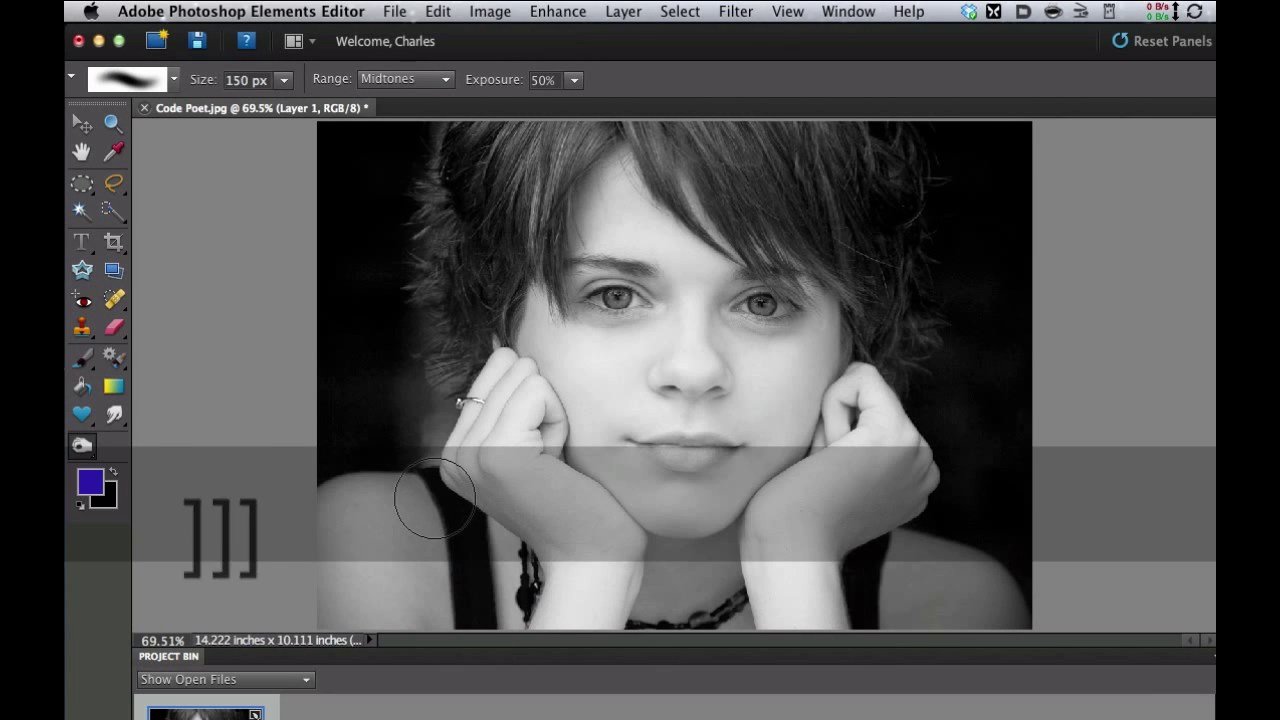
{"action": "key", "text": "bracketright"}
{"action": "key", "text": "bracketright"}
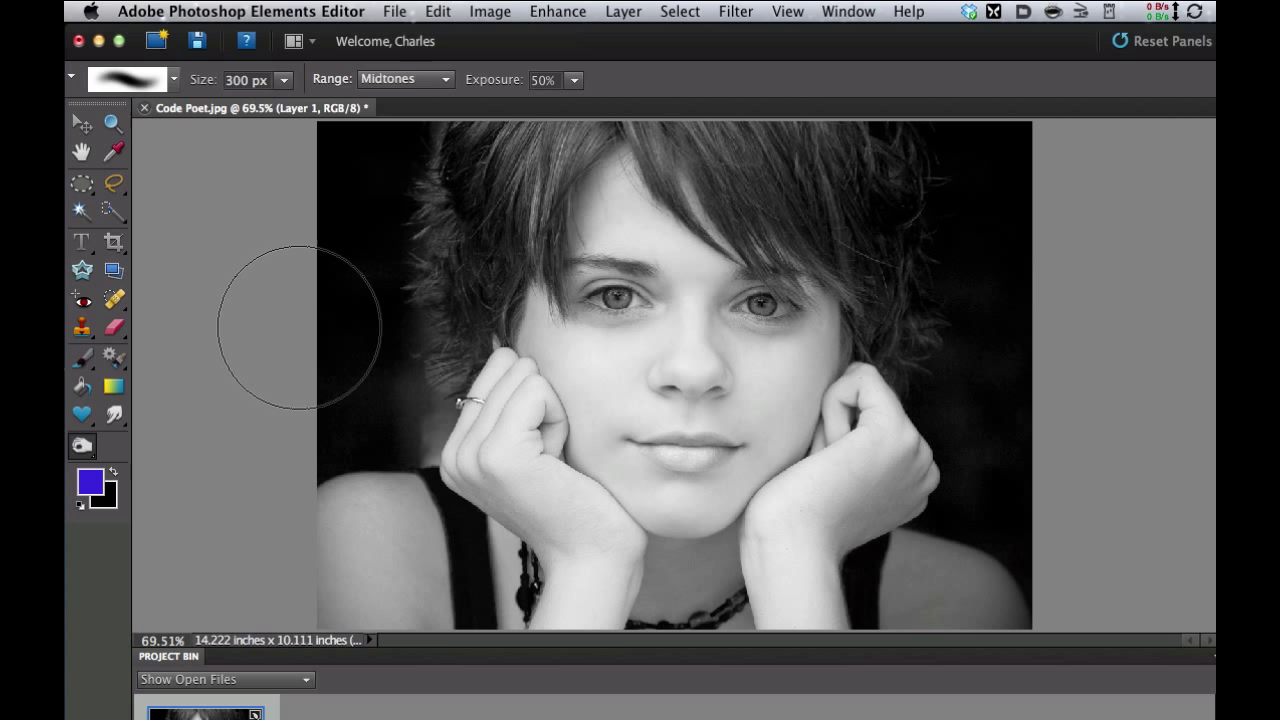
Burn the hair edge, the background left of the face, and both shoulders.
{"action": "mouse_move", "coordinate": [357, 214]}
{"action": "left_mouse_down"}
{"action": "mouse_move", "coordinate": [520, 160]}
{"action": "mouse_move", "coordinate": [358, 408]}
{"action": "mouse_move", "coordinate": [337, 508]}
{"action": "mouse_move", "coordinate": [386, 557]}
{"action": "mouse_move", "coordinate": [460, 563]}
{"action": "mouse_move", "coordinate": [365, 513]}
{"action": "left_mouse_up"}
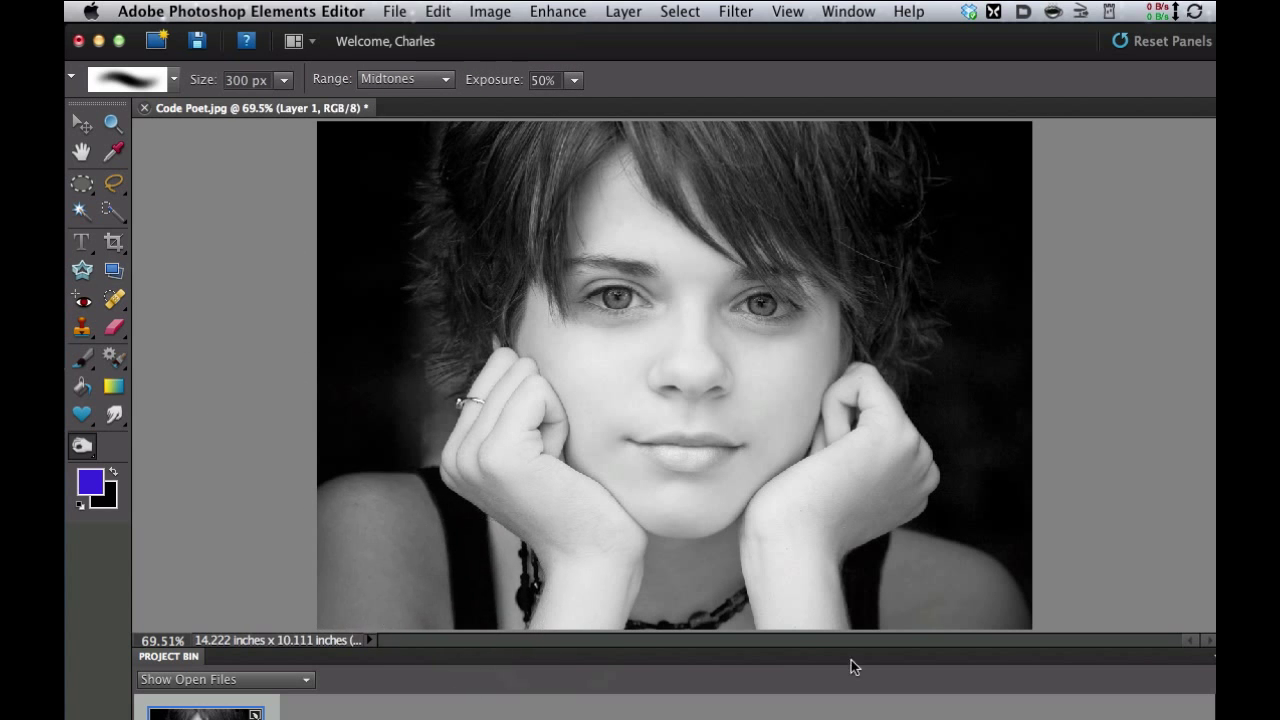
{"action": "mouse_move", "coordinate": [968, 550]}
{"action": "left_mouse_down"}
{"action": "mouse_move", "coordinate": [908, 625]}
{"action": "mouse_move", "coordinate": [1023, 466]}
{"action": "mouse_move", "coordinate": [1000, 200]}
{"action": "mouse_move", "coordinate": [1014, 514]}
{"action": "mouse_move", "coordinate": [967, 592]}
{"action": "left_mouse_up"}
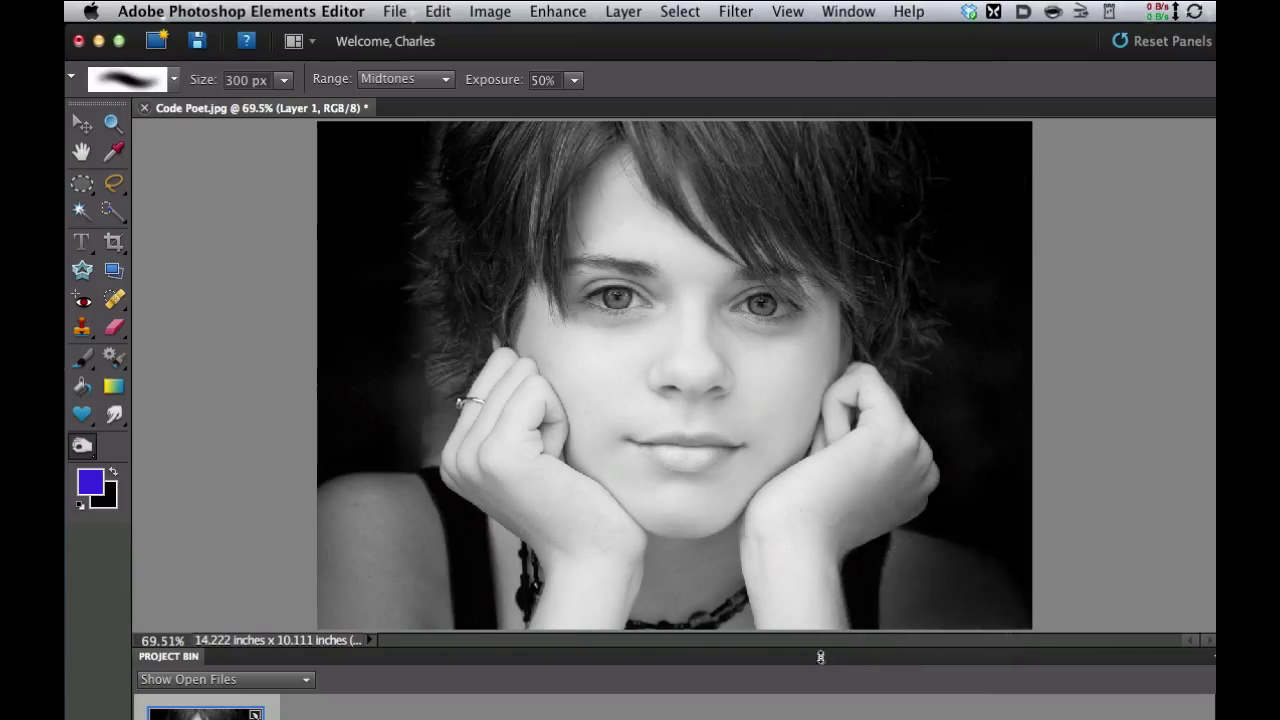
{"action": "mouse_move", "coordinate": [490, 600]}
{"action": "left_mouse_down"}
{"action": "mouse_move", "coordinate": [372, 552]}
{"action": "mouse_move", "coordinate": [349, 516]}
{"action": "mouse_move", "coordinate": [417, 616]}
{"action": "mouse_move", "coordinate": [346, 501]}
{"action": "mouse_move", "coordinate": [406, 580]}
{"action": "mouse_move", "coordinate": [330, 500]}
{"action": "left_mouse_up"}
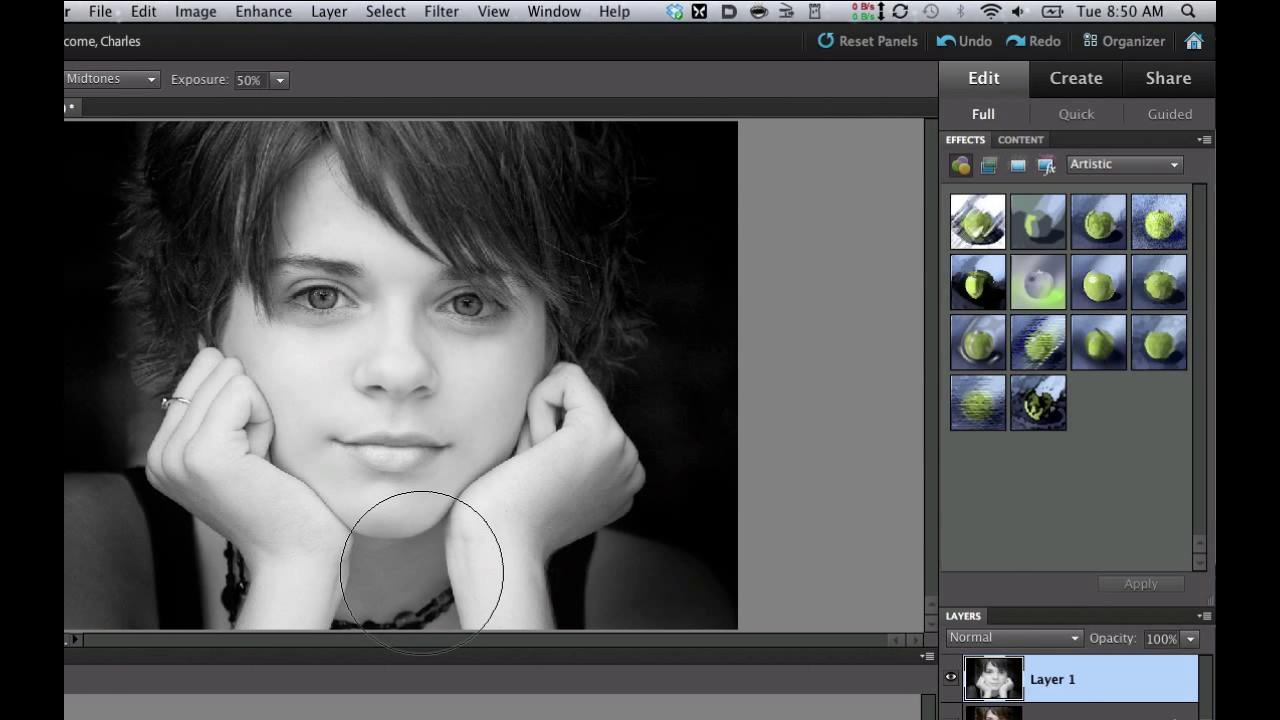
Duplicate Layer 1 and give the copy a 0° Motion Blur of 92 pixels.
{"action": "key", "text": "super+j"}
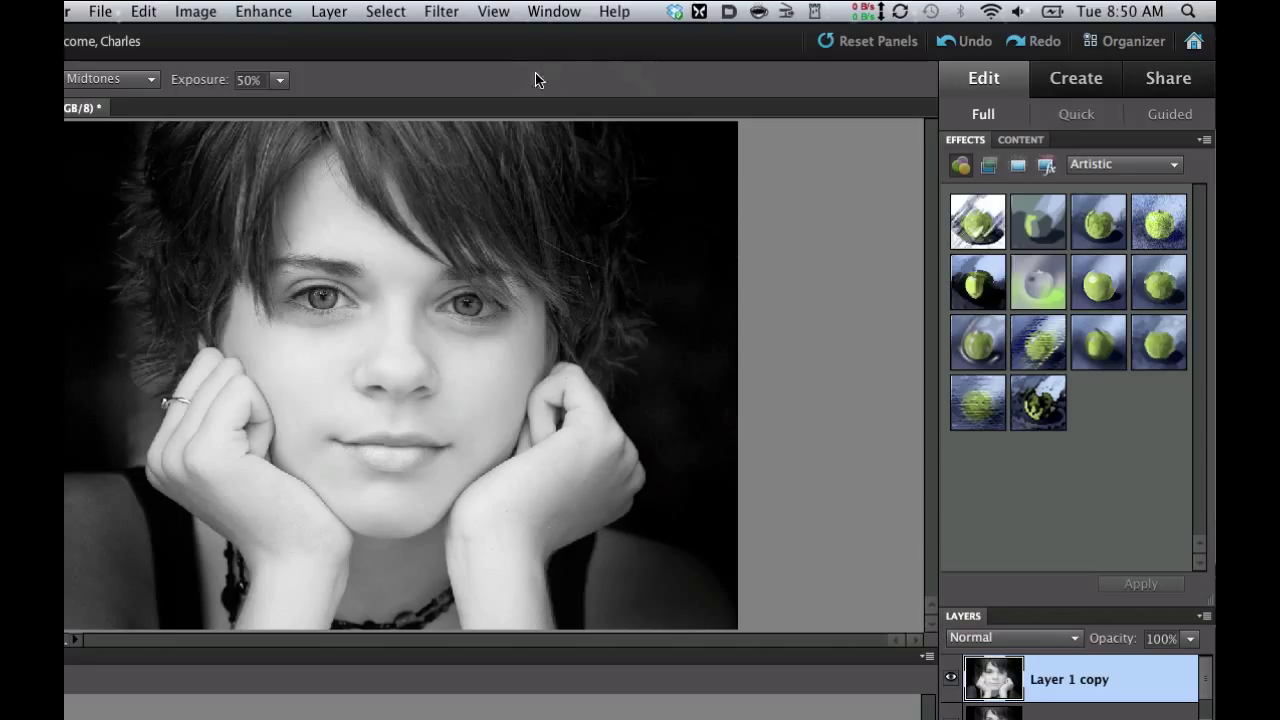
{"action": "left_click", "coordinate": [441, 10]}
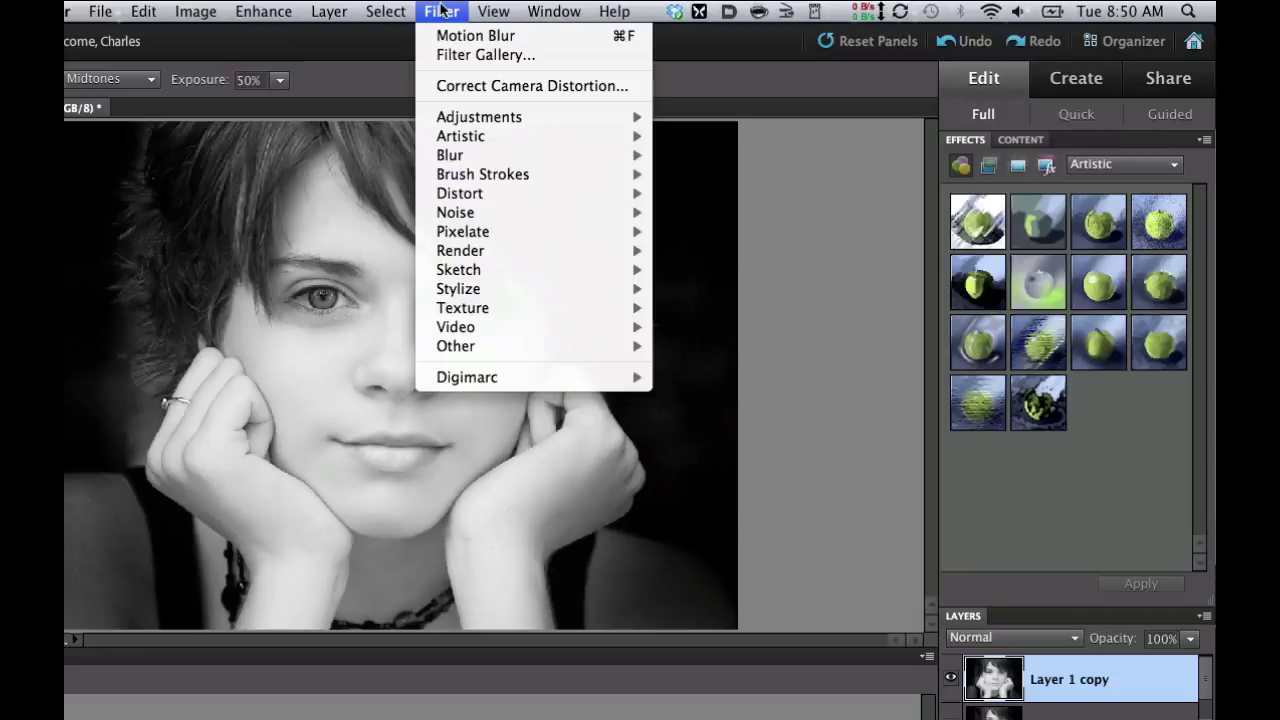
{"action": "mouse_move", "coordinate": [459, 160]}
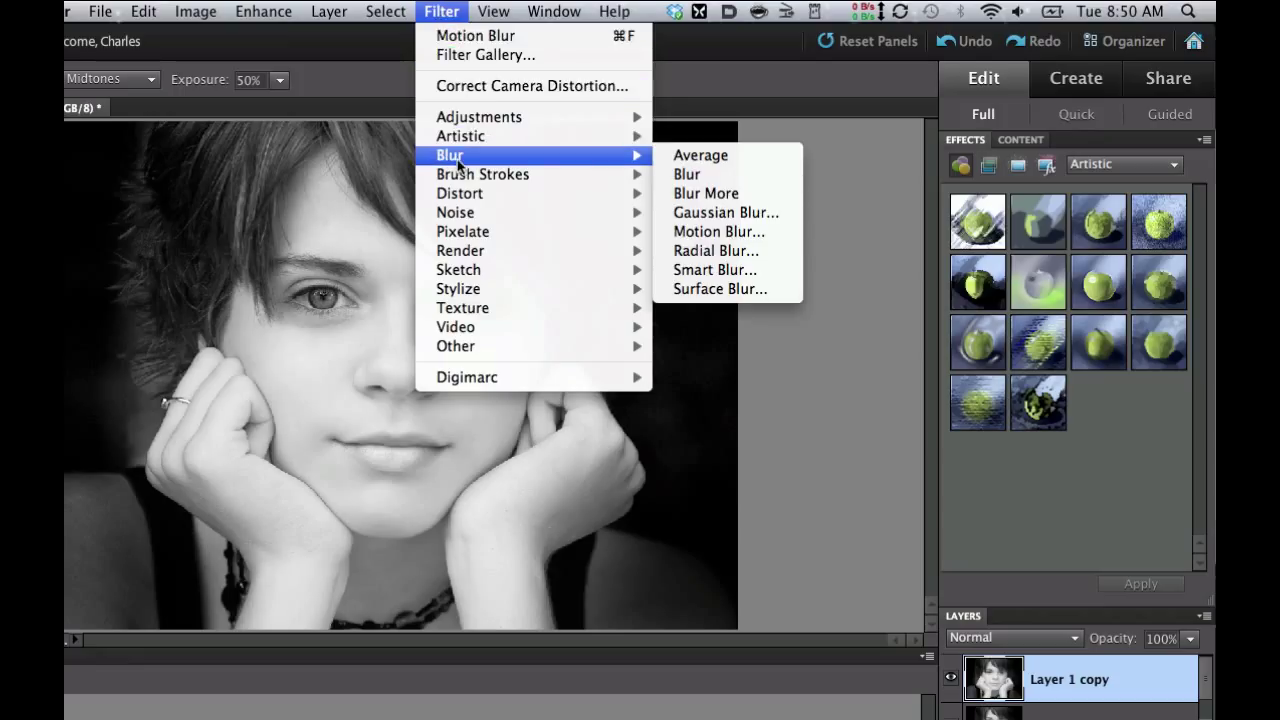
{"action": "left_click", "coordinate": [706, 233]}
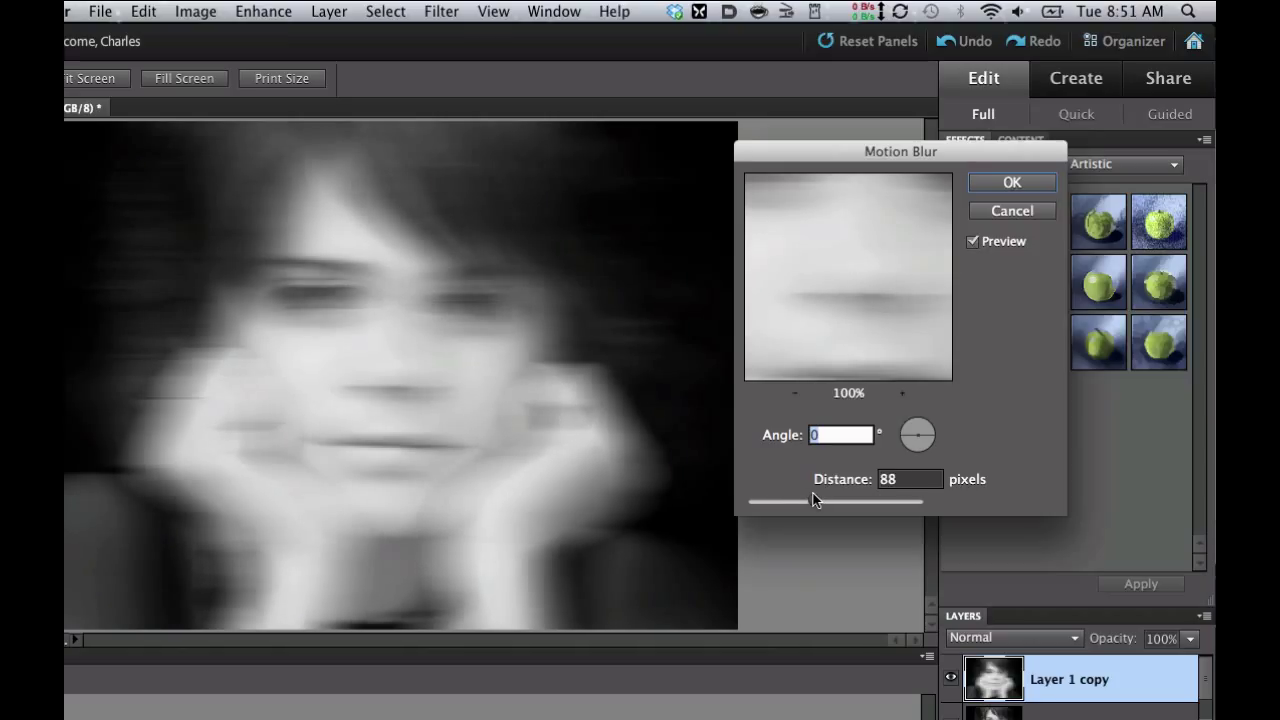
{"action": "key", "text": "Tab"}
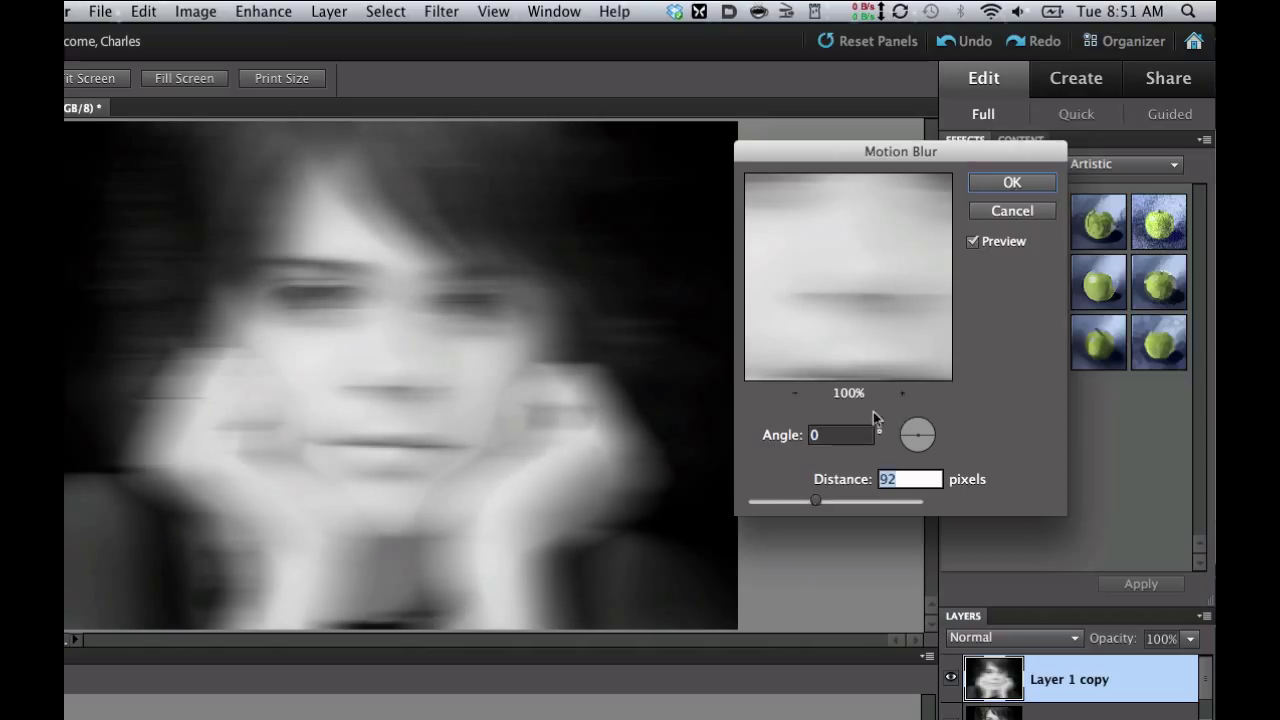
{"action": "left_click", "coordinate": [1011, 184]}
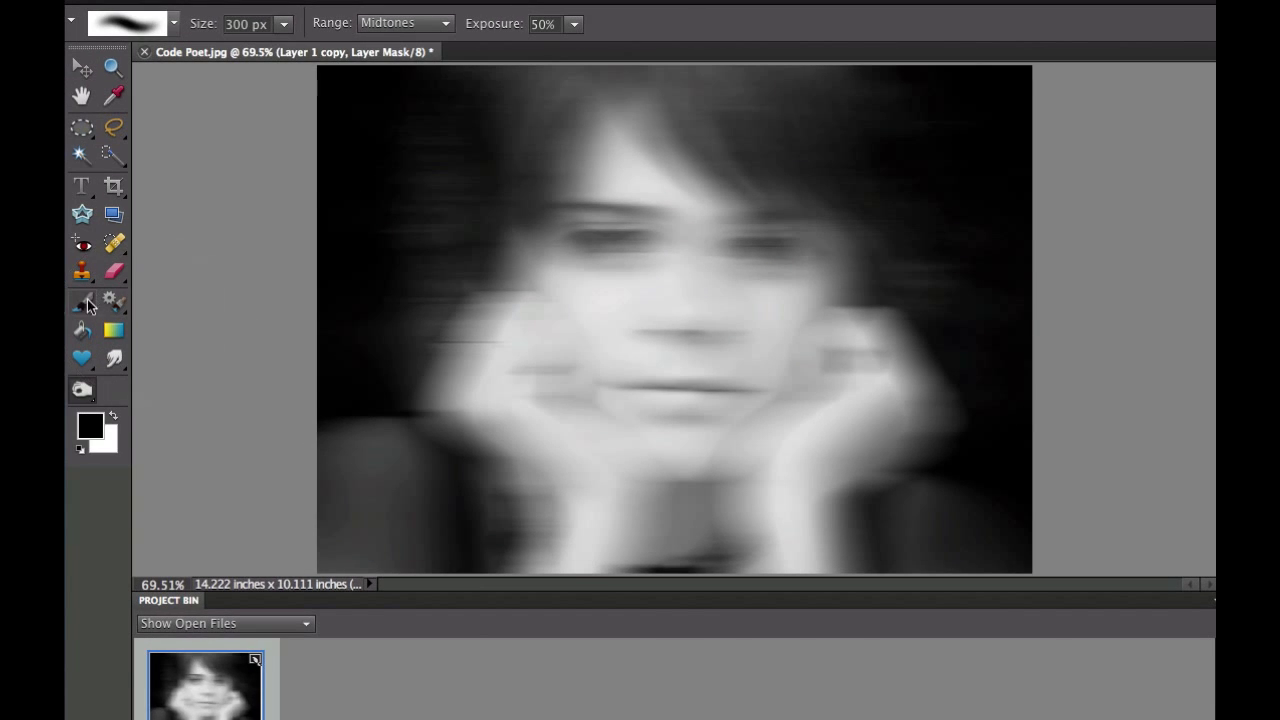
Paint black over both eyes with a soft 10% brush to reveal sharp eye detail.
{"action": "left_click", "coordinate": [77, 310]}
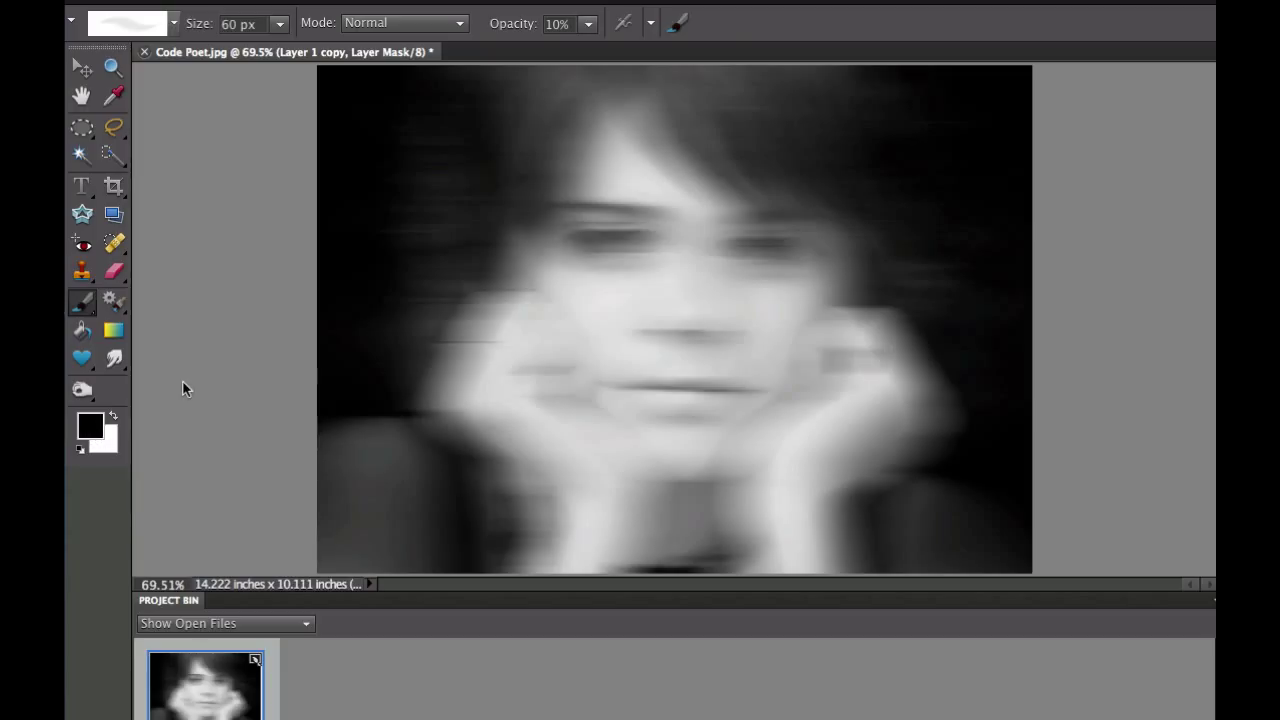
{"action": "key", "text": "x"}
{"action": "key", "text": "x"}
{"action": "left_click_drag", "start_coordinate": [601, 242], "coordinate": [639, 239]}
{"action": "mouse_move", "coordinate": [775, 244]}
{"action": "left_mouse_down"}
{"action": "mouse_move", "coordinate": [742, 243]}
{"action": "mouse_move", "coordinate": [799, 254]}
{"action": "mouse_move", "coordinate": [656, 236]}
{"action": "mouse_move", "coordinate": [654, 280]}
{"action": "mouse_move", "coordinate": [691, 296]}
{"action": "mouse_move", "coordinate": [671, 308]}
{"action": "mouse_move", "coordinate": [697, 333]}
{"action": "mouse_move", "coordinate": [674, 287]}
{"action": "mouse_move", "coordinate": [722, 331]}
{"action": "mouse_move", "coordinate": [671, 301]}
{"action": "mouse_move", "coordinate": [717, 288]}
{"action": "mouse_move", "coordinate": [689, 326]}
{"action": "mouse_move", "coordinate": [700, 331]}
{"action": "mouse_move", "coordinate": [665, 309]}
{"action": "mouse_move", "coordinate": [698, 350]}
{"action": "mouse_move", "coordinate": [706, 288]}
{"action": "mouse_move", "coordinate": [677, 261]}
{"action": "mouse_move", "coordinate": [642, 347]}
{"action": "mouse_move", "coordinate": [672, 294]}
{"action": "mouse_move", "coordinate": [668, 319]}
{"action": "mouse_move", "coordinate": [688, 296]}
{"action": "mouse_move", "coordinate": [716, 312]}
{"action": "mouse_move", "coordinate": [723, 354]}
{"action": "mouse_move", "coordinate": [663, 345]}
{"action": "mouse_move", "coordinate": [723, 333]}
{"action": "mouse_move", "coordinate": [647, 337]}
{"action": "mouse_move", "coordinate": [693, 334]}
{"action": "mouse_move", "coordinate": [680, 328]}
{"action": "mouse_move", "coordinate": [681, 399]}
{"action": "mouse_move", "coordinate": [625, 398]}
{"action": "mouse_move", "coordinate": [696, 403]}
{"action": "mouse_move", "coordinate": [696, 389]}
{"action": "mouse_move", "coordinate": [633, 392]}
{"action": "mouse_move", "coordinate": [734, 388]}
{"action": "mouse_move", "coordinate": [724, 411]}
{"action": "mouse_move", "coordinate": [735, 399]}
{"action": "mouse_move", "coordinate": [642, 372]}
{"action": "mouse_move", "coordinate": [702, 399]}
{"action": "mouse_move", "coordinate": [628, 395]}
{"action": "mouse_move", "coordinate": [711, 383]}
{"action": "mouse_move", "coordinate": [668, 383]}
{"action": "mouse_move", "coordinate": [756, 390]}
{"action": "mouse_move", "coordinate": [667, 403]}
{"action": "mouse_move", "coordinate": [671, 317]}
{"action": "mouse_move", "coordinate": [700, 294]}
{"action": "mouse_move", "coordinate": [714, 346]}
{"action": "mouse_move", "coordinate": [649, 340]}
{"action": "mouse_move", "coordinate": [689, 331]}
{"action": "mouse_move", "coordinate": [676, 332]}
{"action": "mouse_move", "coordinate": [729, 257]}
{"action": "mouse_move", "coordinate": [697, 340]}
{"action": "mouse_move", "coordinate": [663, 329]}
{"action": "mouse_move", "coordinate": [694, 344]}
{"action": "mouse_move", "coordinate": [686, 286]}
{"action": "mouse_move", "coordinate": [717, 331]}
{"action": "mouse_move", "coordinate": [700, 266]}
{"action": "mouse_move", "coordinate": [674, 330]}
{"action": "mouse_move", "coordinate": [889, 429]}
{"action": "mouse_move", "coordinate": [740, 309]}
{"action": "mouse_move", "coordinate": [704, 316]}
{"action": "left_mouse_up"}
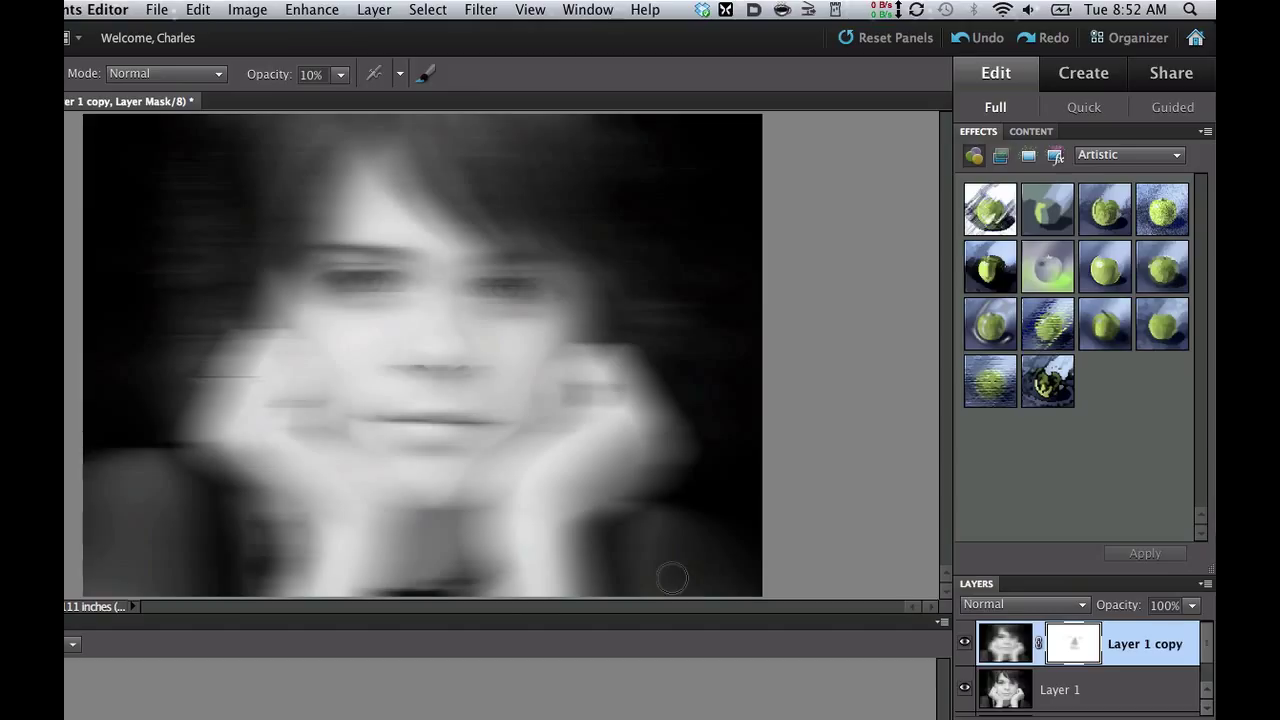
Toggle Layer 1 copy's visibility to compare, then select Layer 1 copy and Layer 1 together.
{"action": "left_click", "coordinate": [965, 648]}
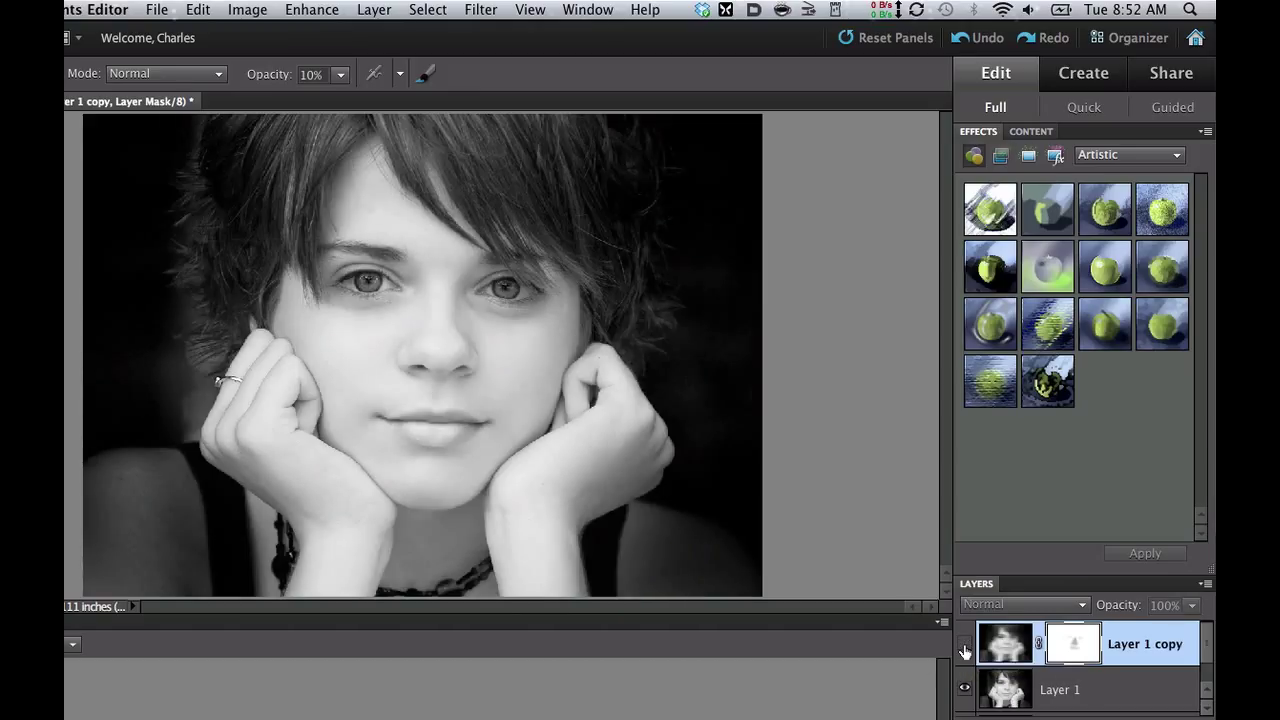
{"action": "left_click", "coordinate": [965, 648]}
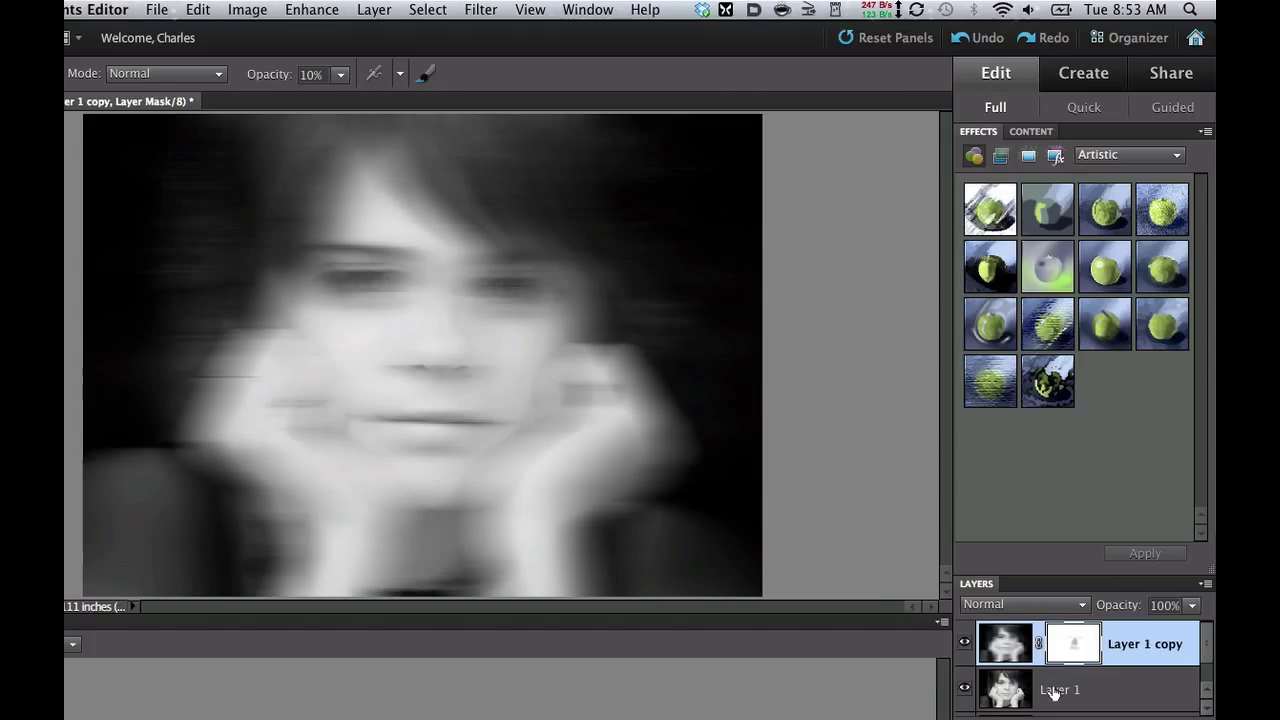
{"action": "key", "text": "super"}
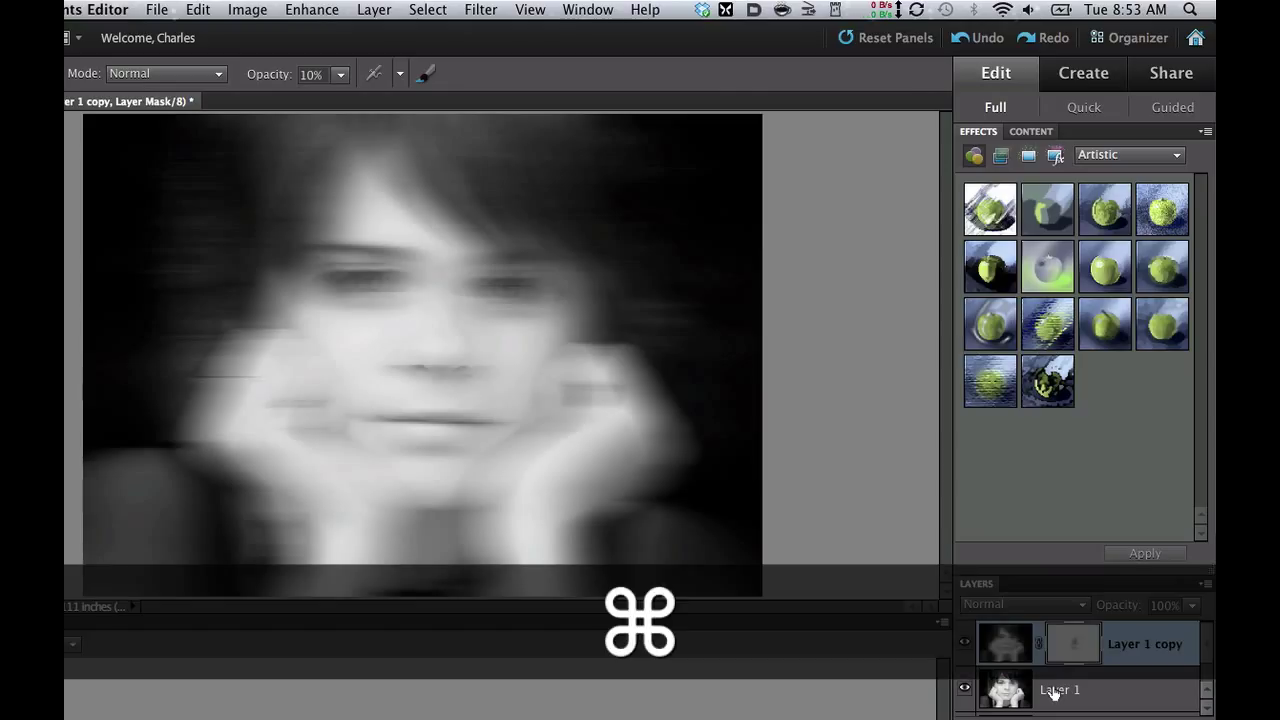
{"action": "left_click", "coordinate": [1053, 690], "text": "super"}
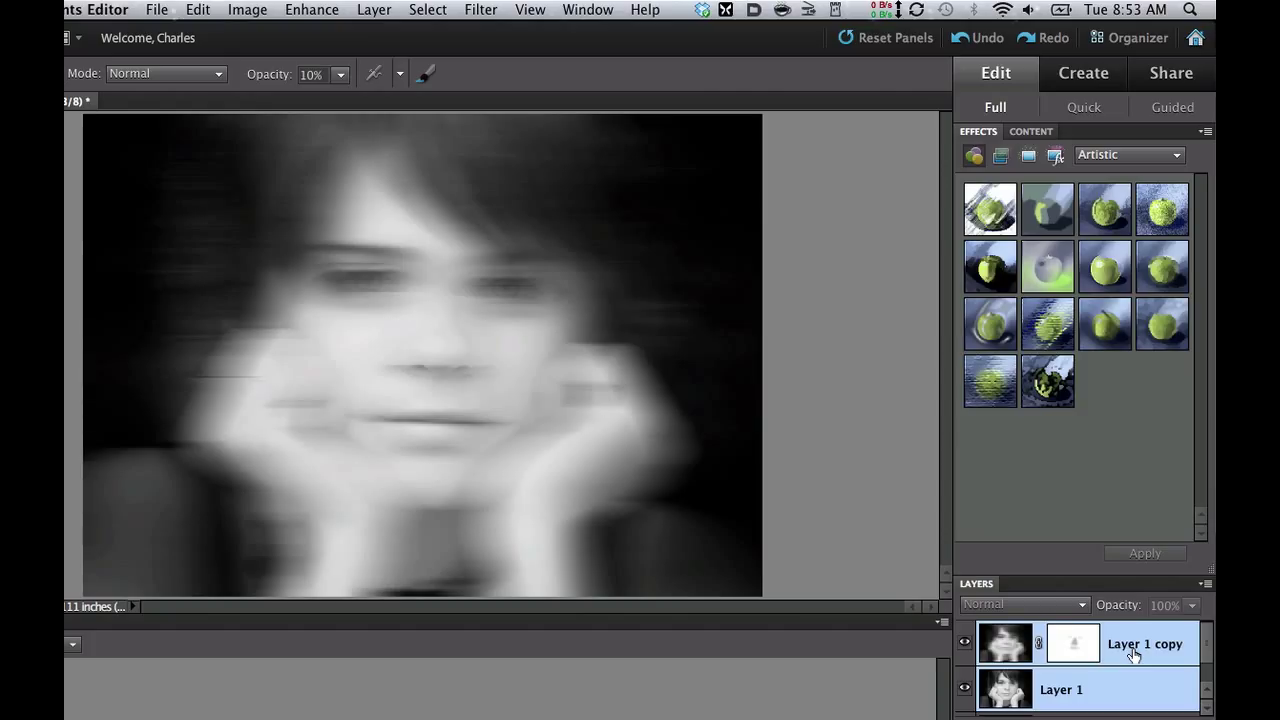
Duplicate Layer 1 copy and Layer 1, then merge the duplicates into Layer 1 copy 3.
{"action": "right_click", "coordinate": [1133, 652]}
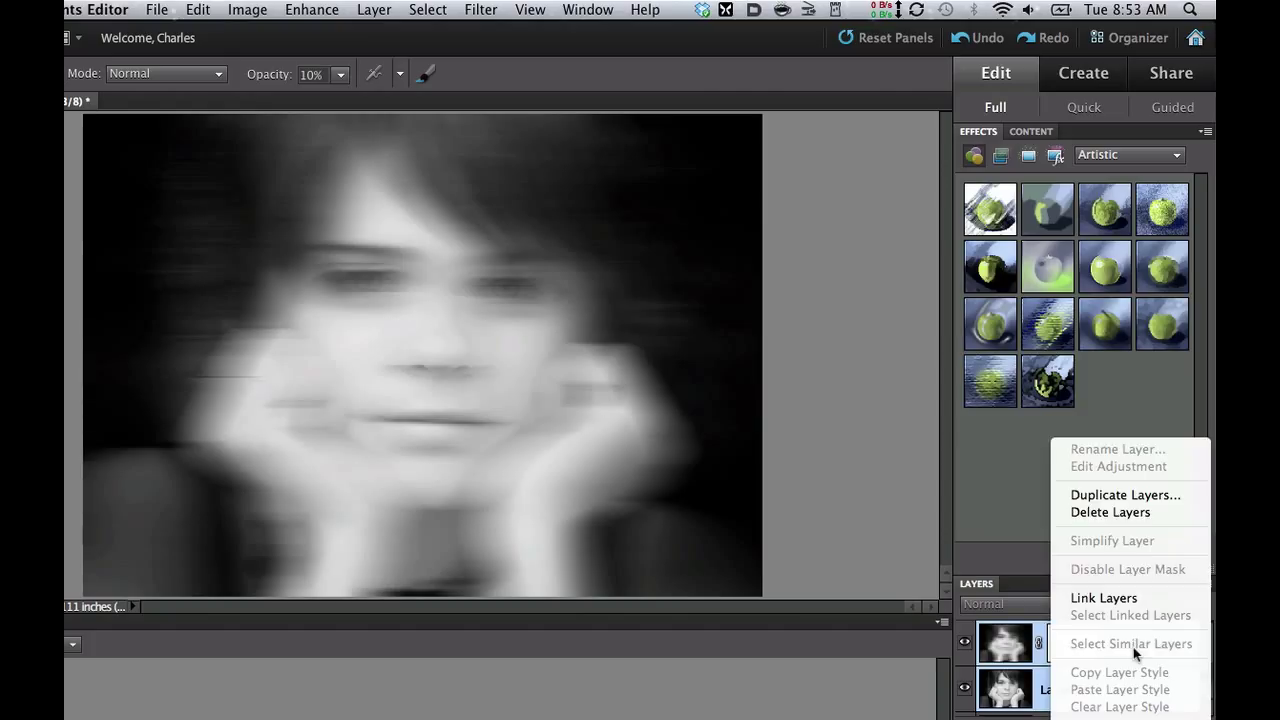
{"action": "left_click", "coordinate": [1122, 495]}
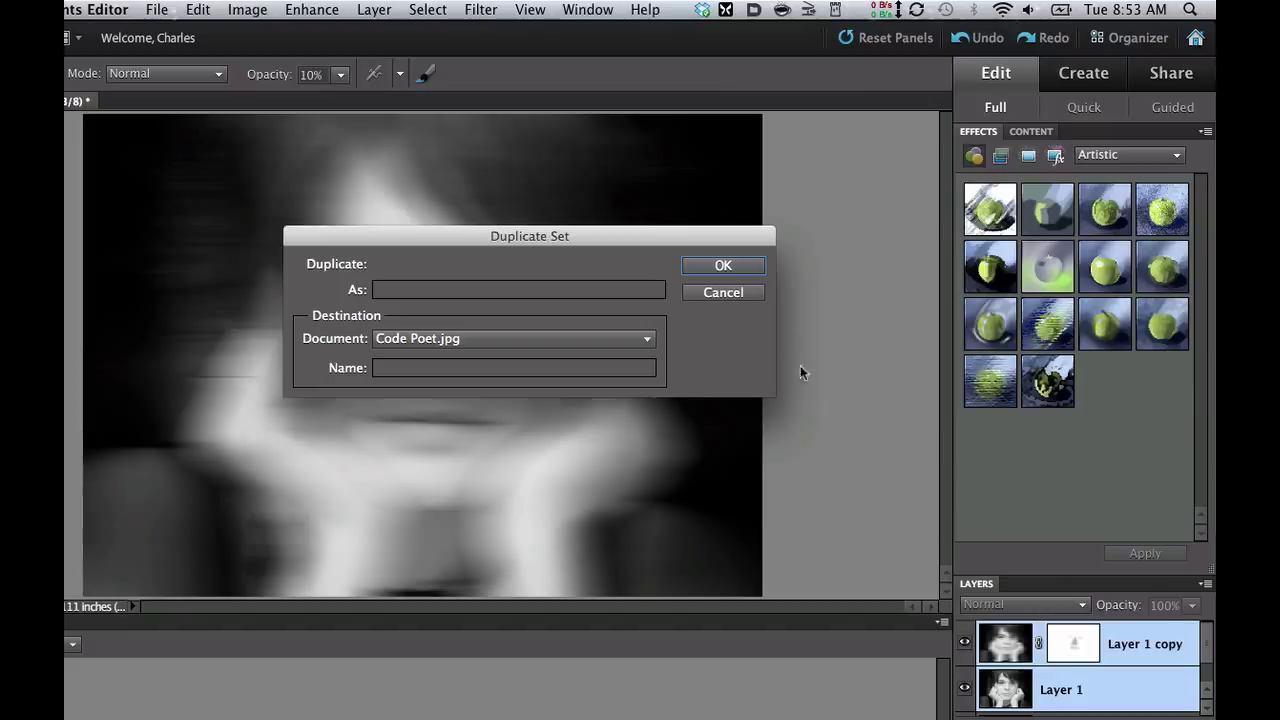
{"action": "left_click", "coordinate": [727, 268]}
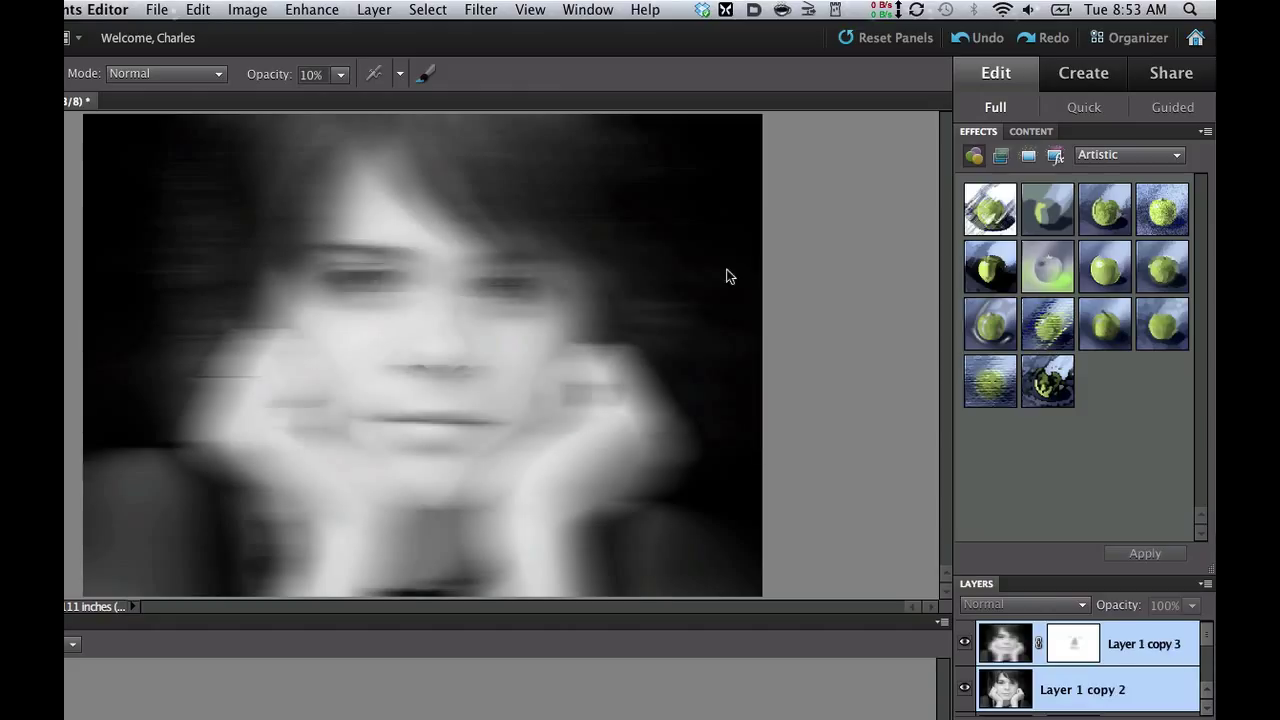
{"action": "right_click", "coordinate": [1160, 645]}
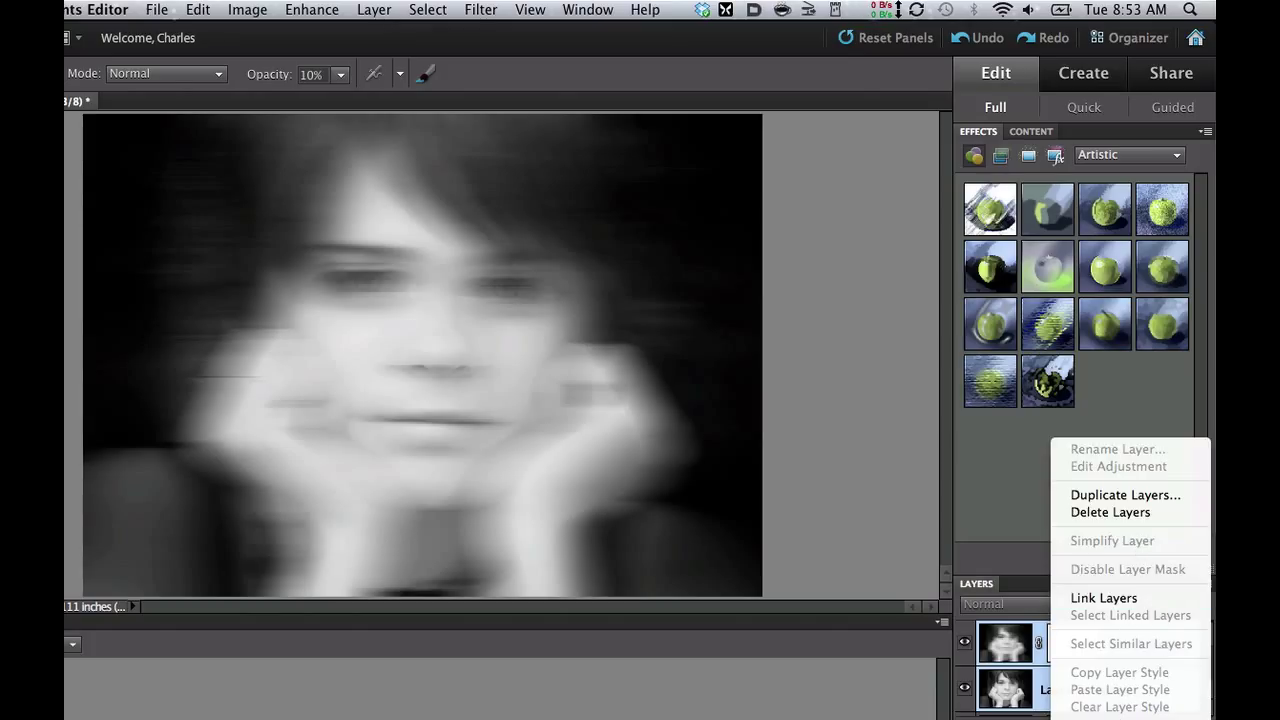
{"action": "key", "text": "Escape"}
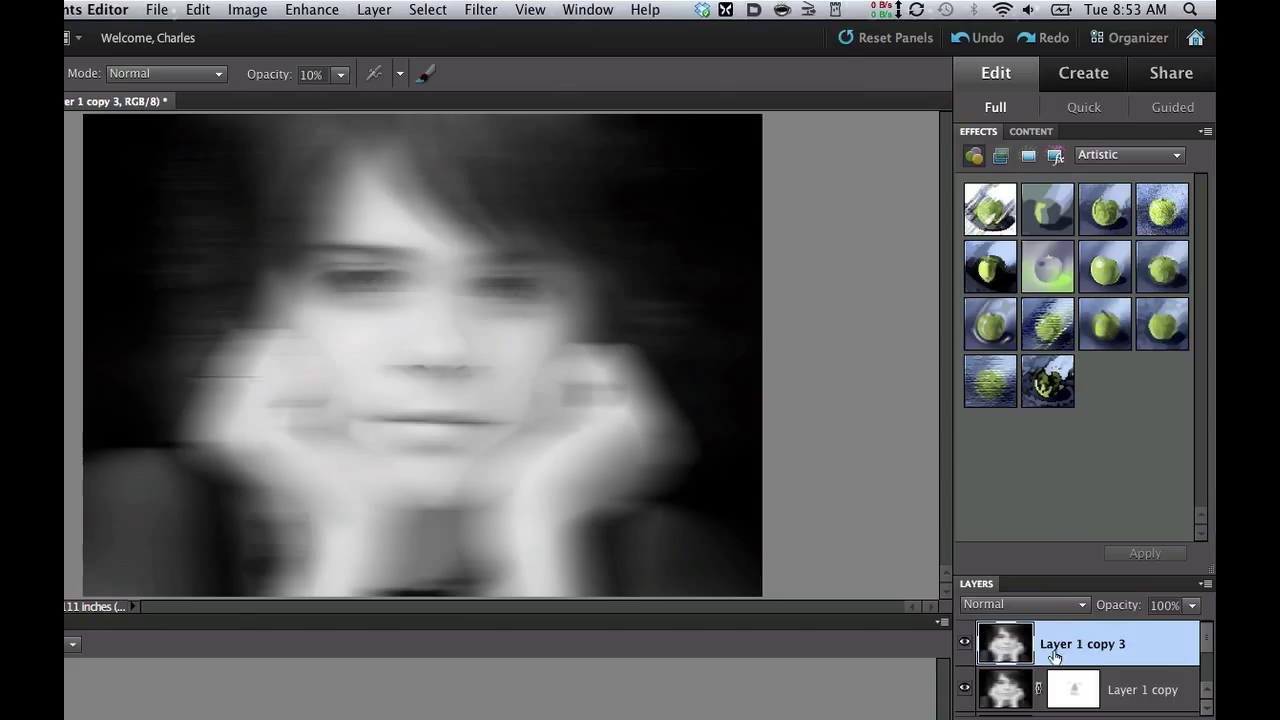
{"action": "scroll", "coordinate": [1128, 663], "scroll_direction": "down", "scroll_amount": 5}
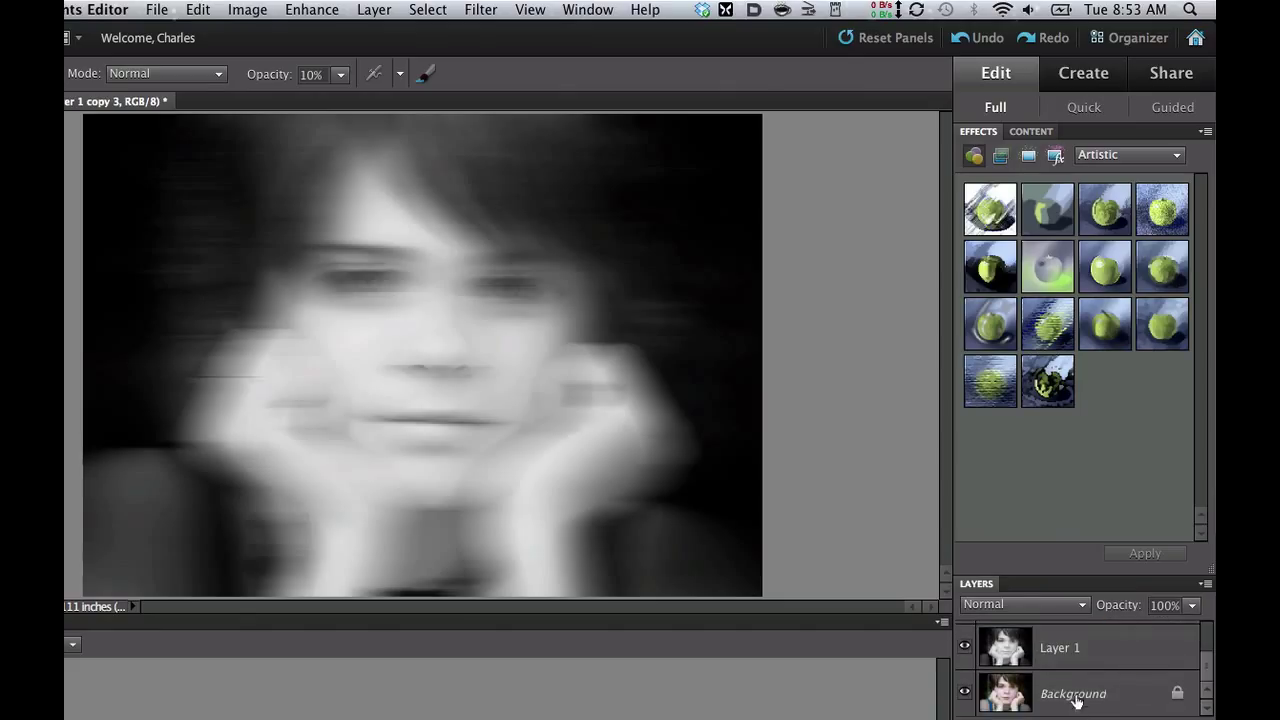
{"action": "scroll", "coordinate": [1083, 641], "scroll_direction": "up", "scroll_amount": 2}
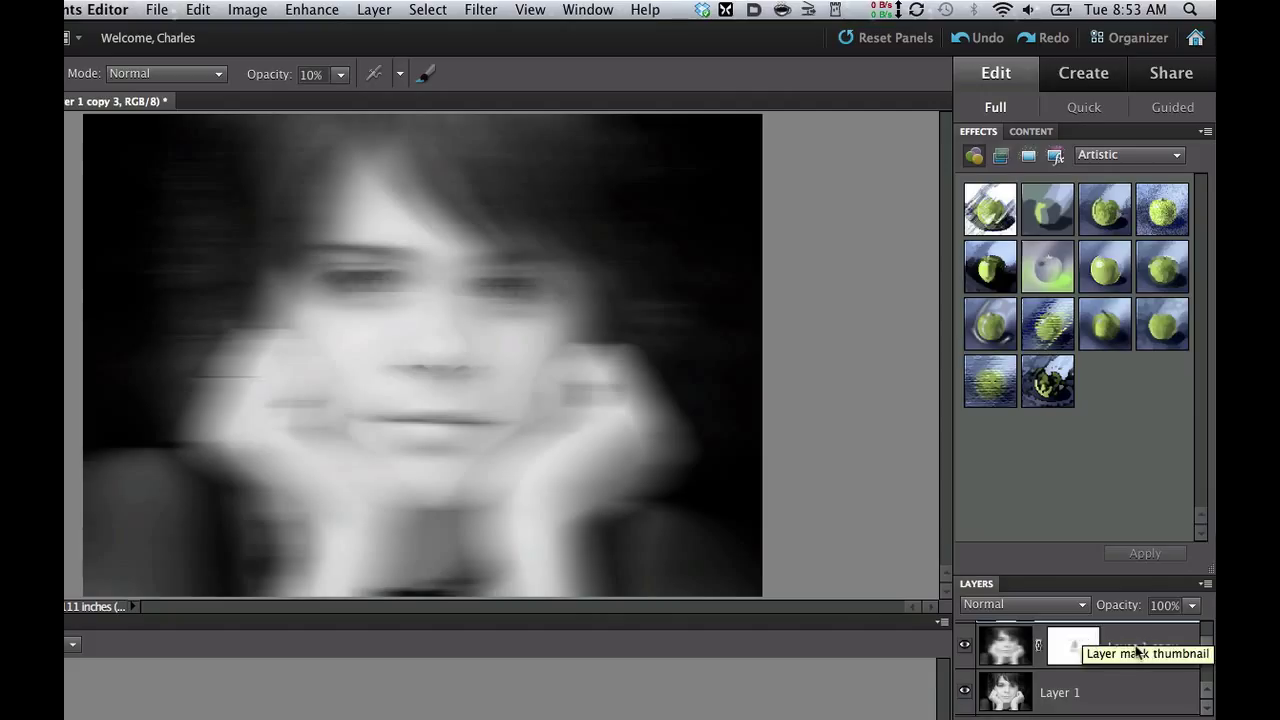
{"action": "scroll", "coordinate": [1134, 655], "scroll_direction": "up", "scroll_amount": 2}
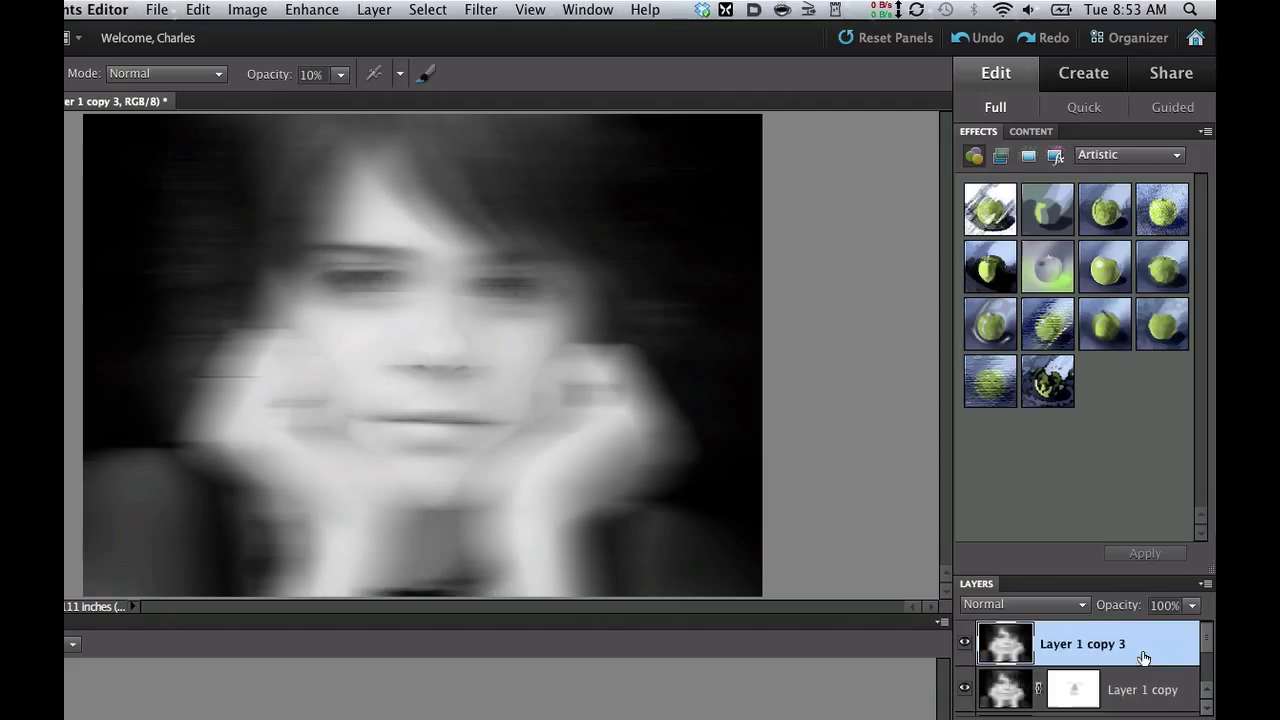
Set Layer 1 copy 3's blend mode to Screen to brighten the ghostly portrait.
{"action": "left_click", "coordinate": [1039, 604]}
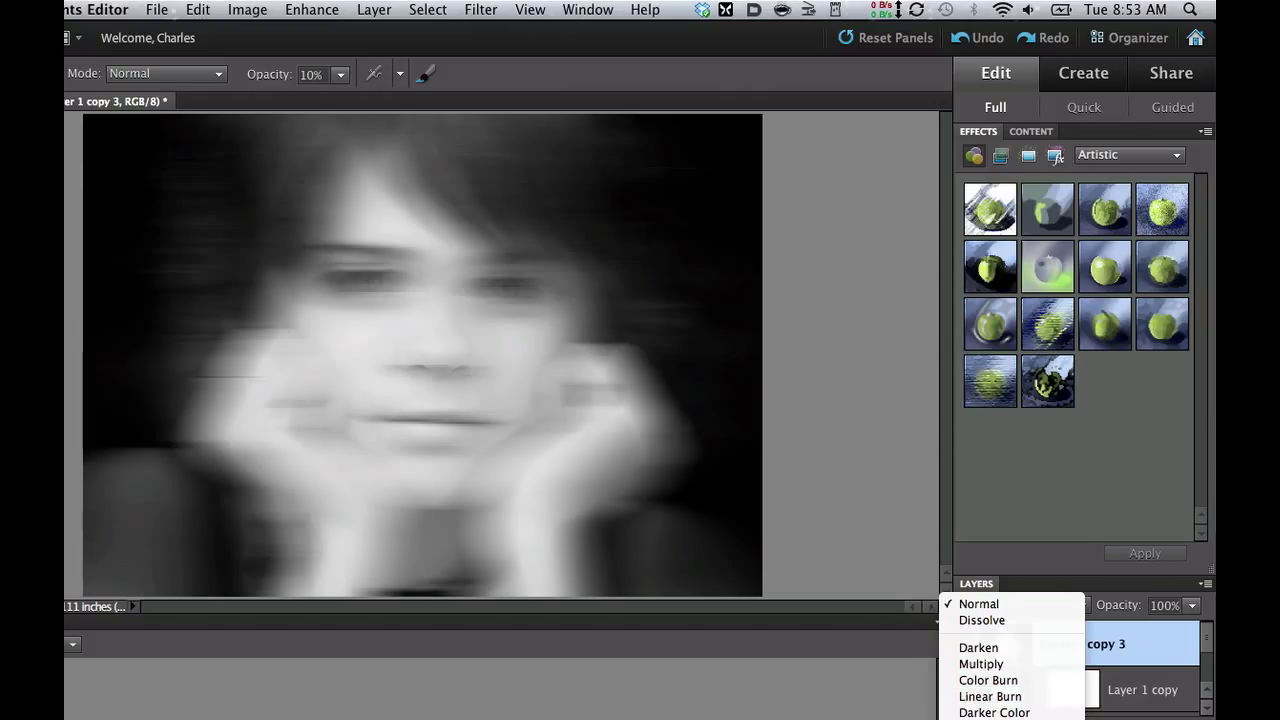
{"action": "left_click", "coordinate": [985, 719]}
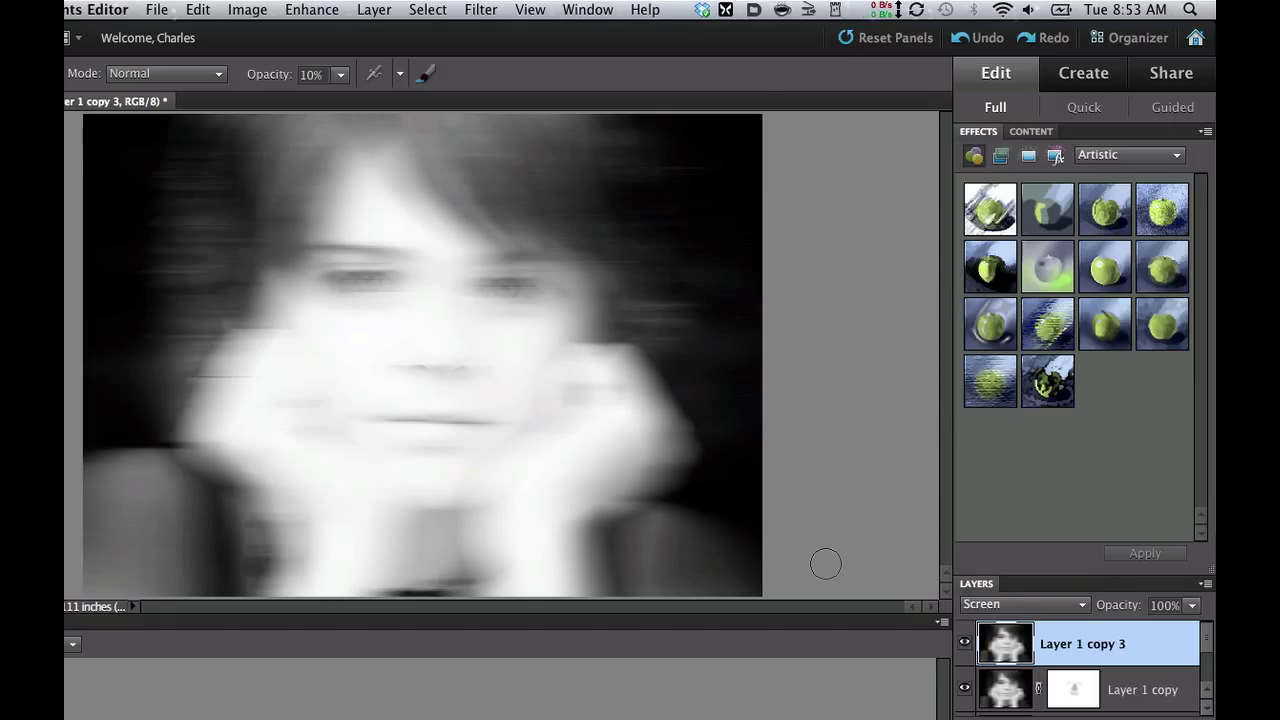
{"action": "scroll", "coordinate": [1044, 657], "scroll_direction": "down", "scroll_amount": 3}
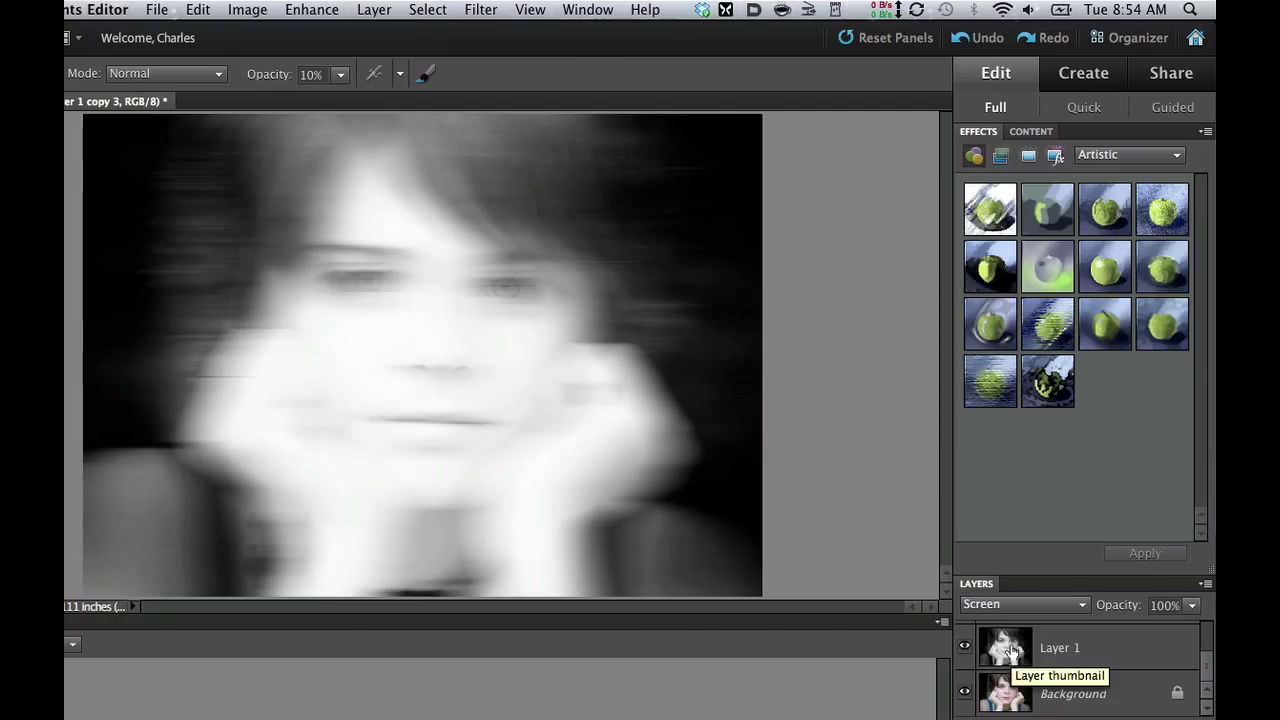
{"action": "left_click", "coordinate": [328, 9]}
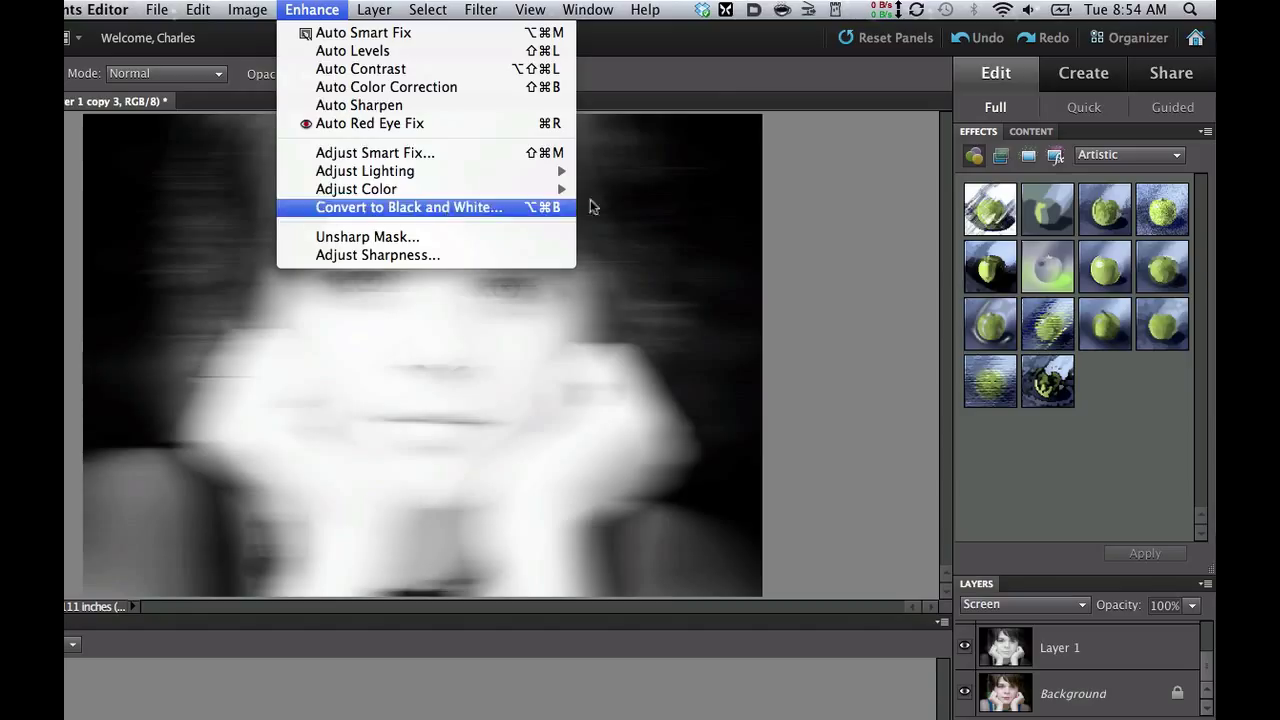
{"action": "left_click", "coordinate": [838, 218]}
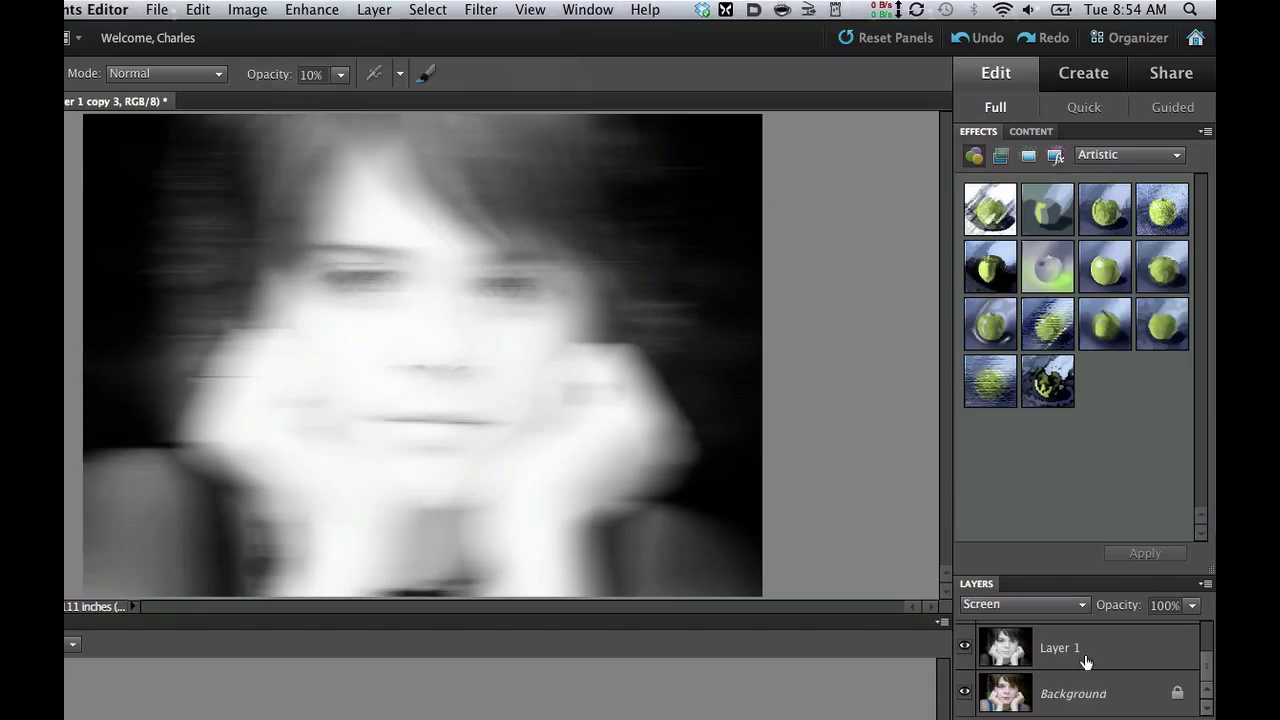
{"action": "scroll", "coordinate": [1086, 663], "scroll_direction": "up", "scroll_amount": 3}
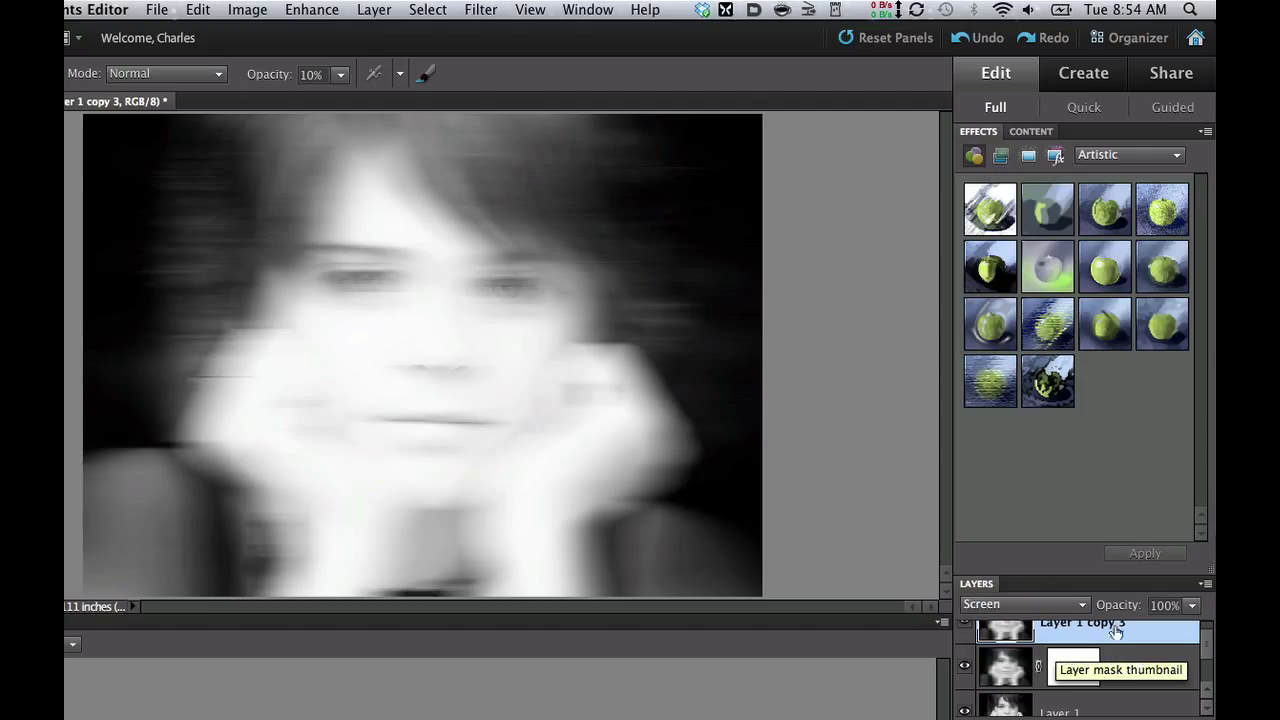
{"action": "left_click", "coordinate": [476, 6]}
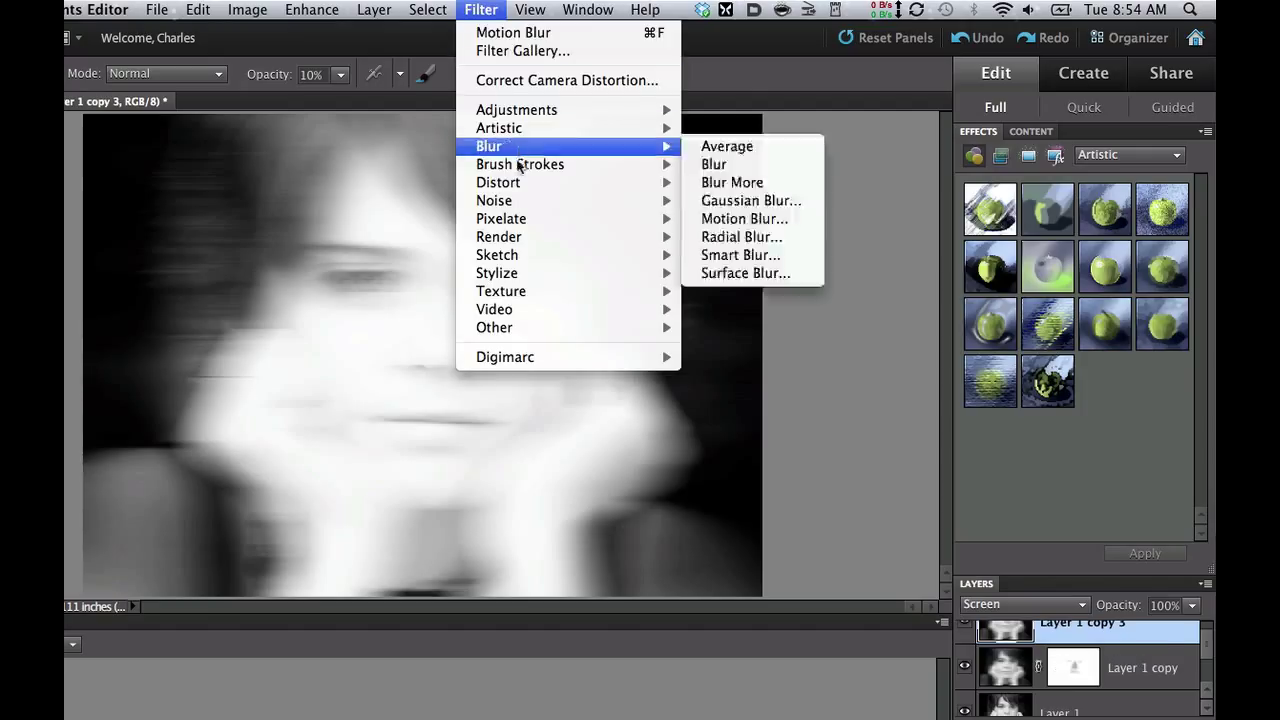
{"action": "mouse_move", "coordinate": [605, 148]}
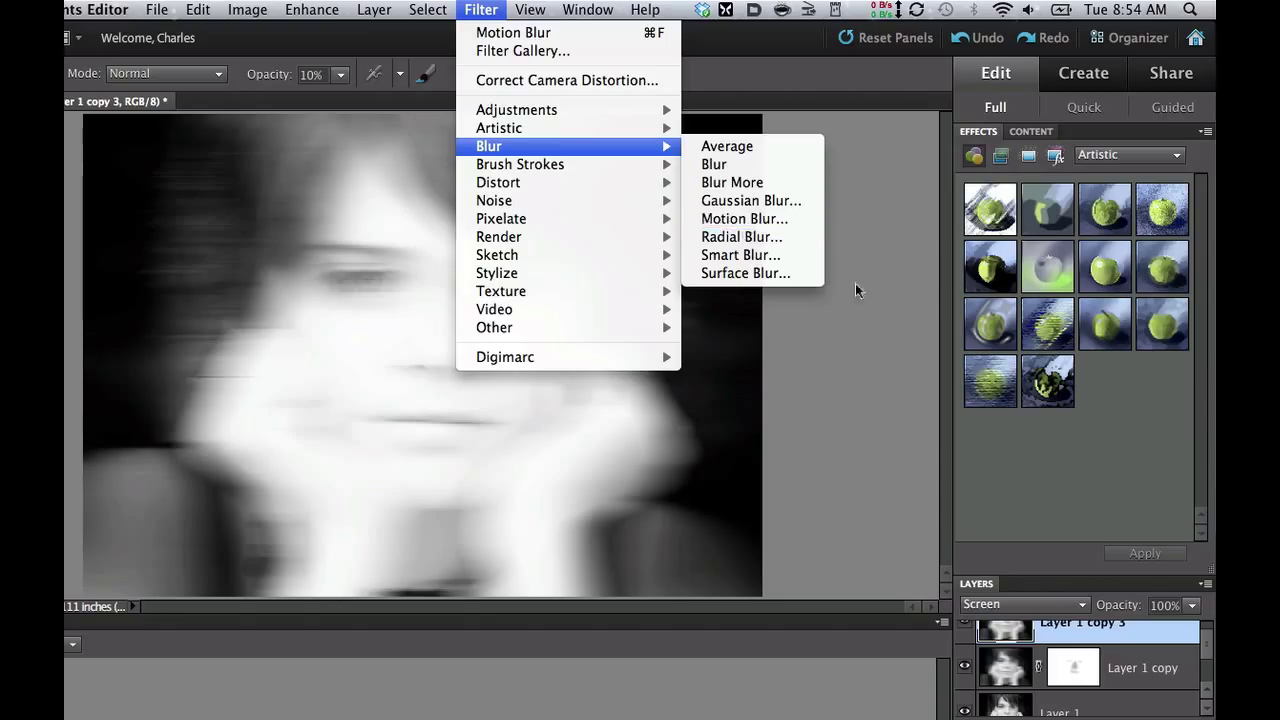
{"action": "left_click", "coordinate": [890, 398]}
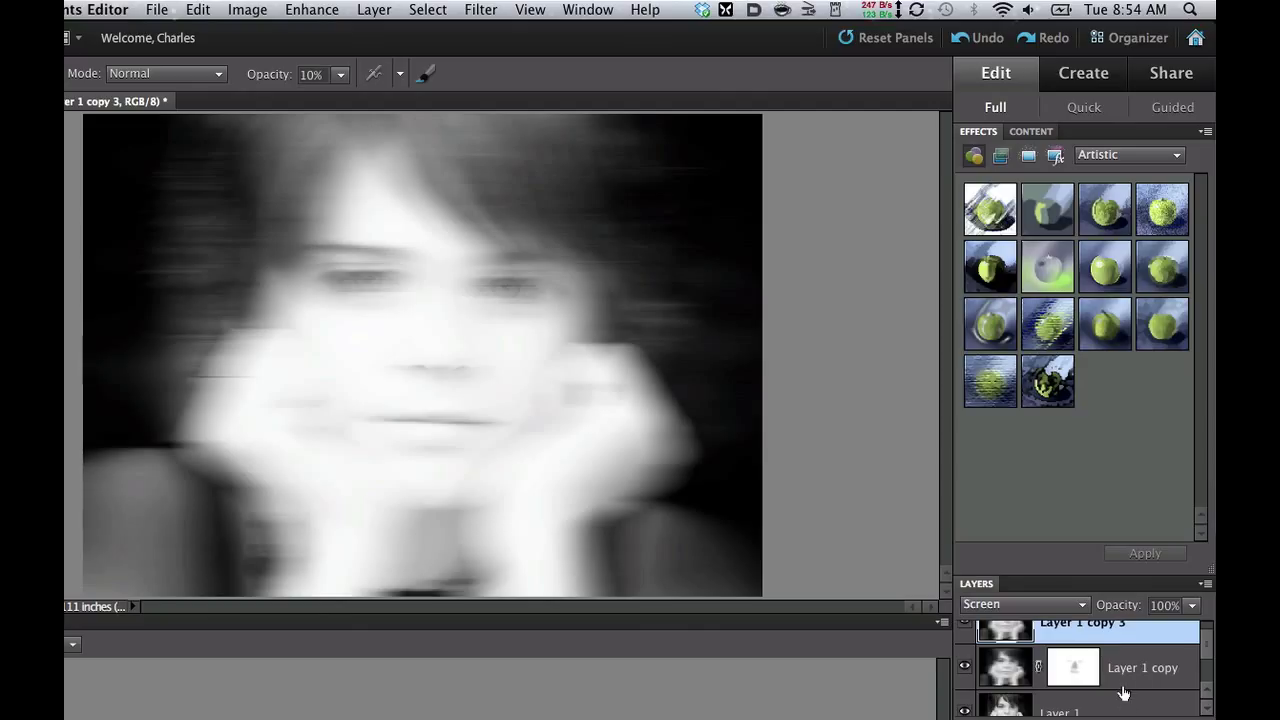
{"action": "scroll", "coordinate": [1123, 692], "scroll_direction": "up", "scroll_amount": 1}
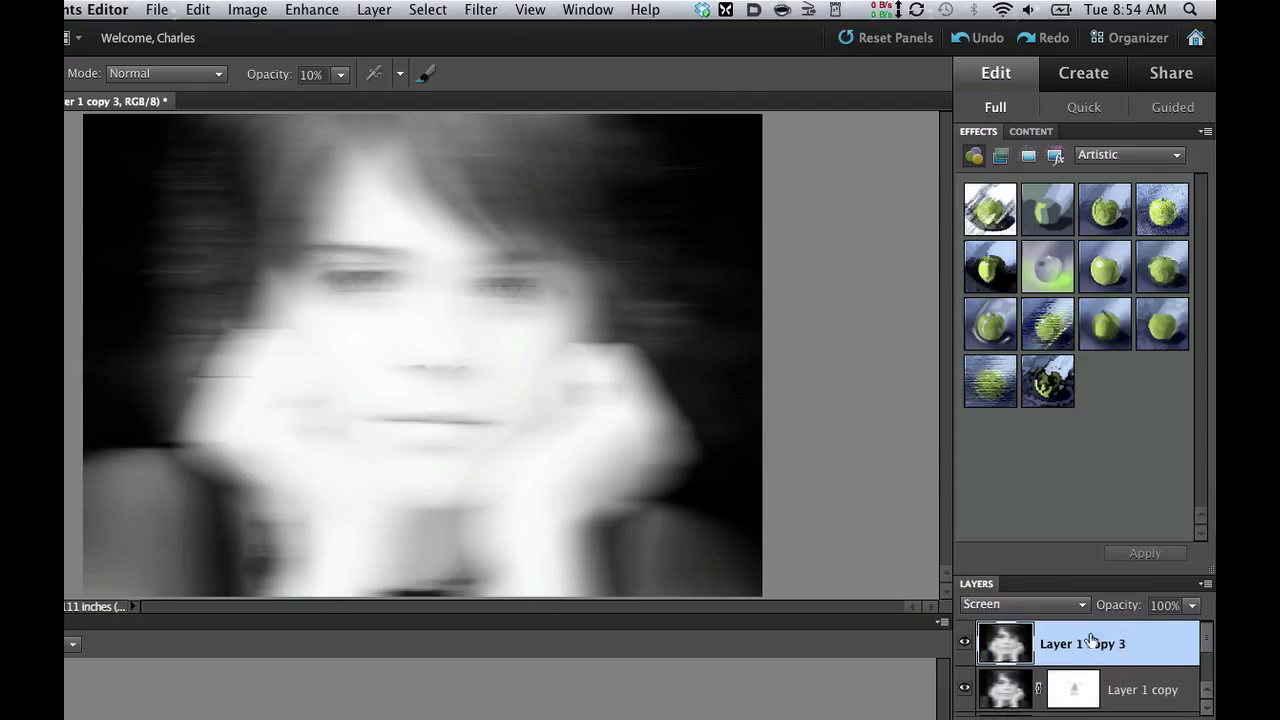